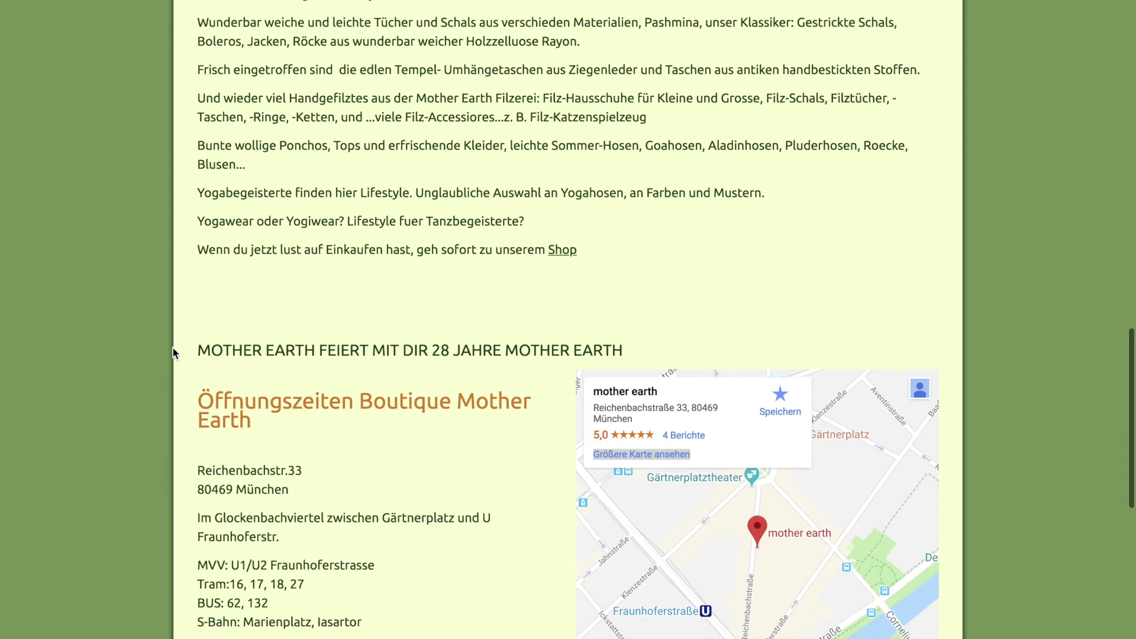
Step: Review the Mother Earth homepage's opening hours, address, embedded map, Tollwood festival section and footer
scroll(204, 272, down, 2)
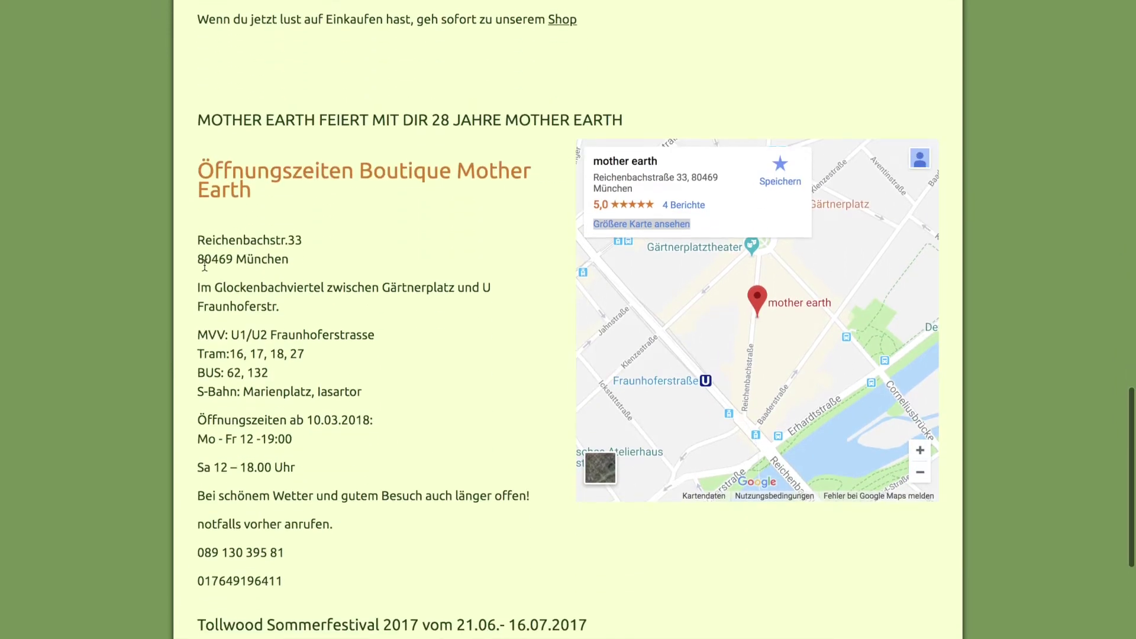
scroll(149, 255, down, 2)
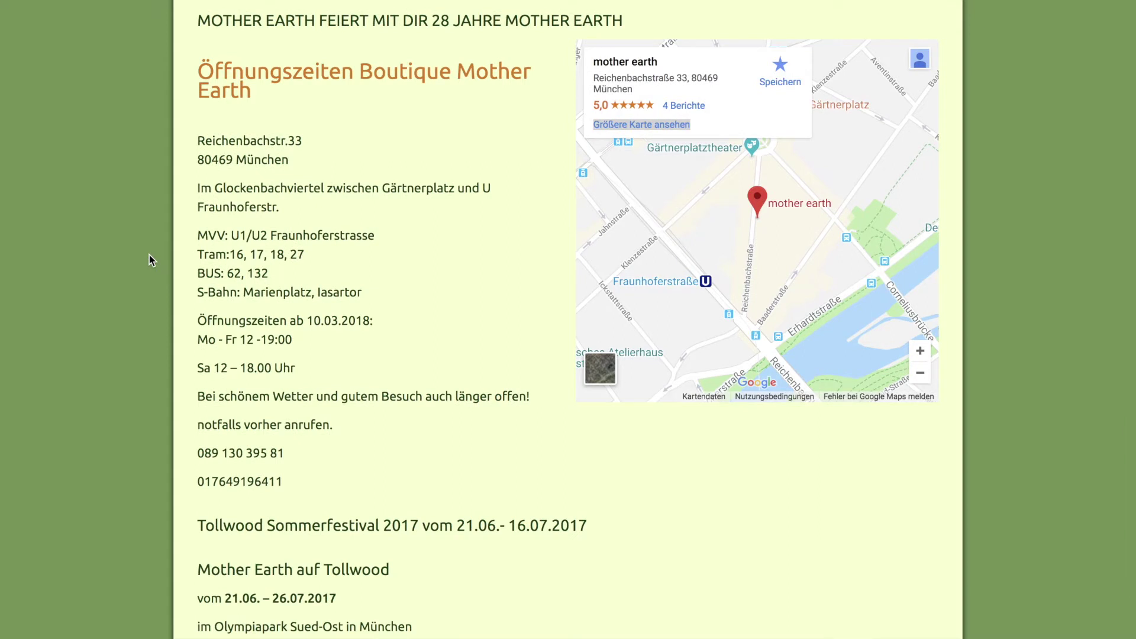
scroll(149, 255, down, 1)
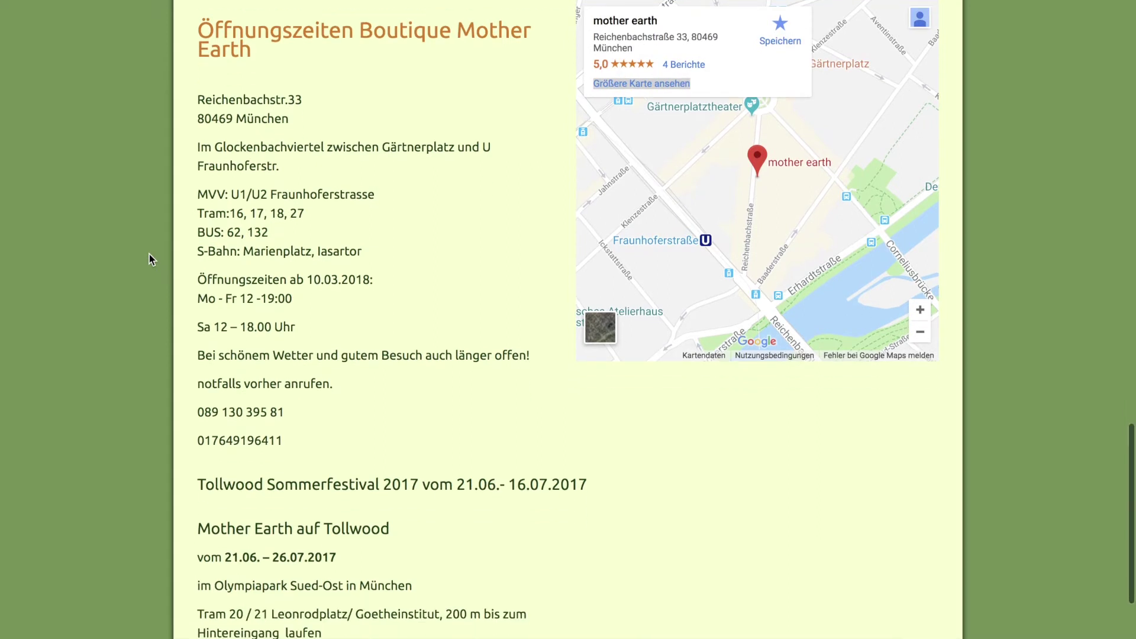
scroll(137, 385, down, 6)
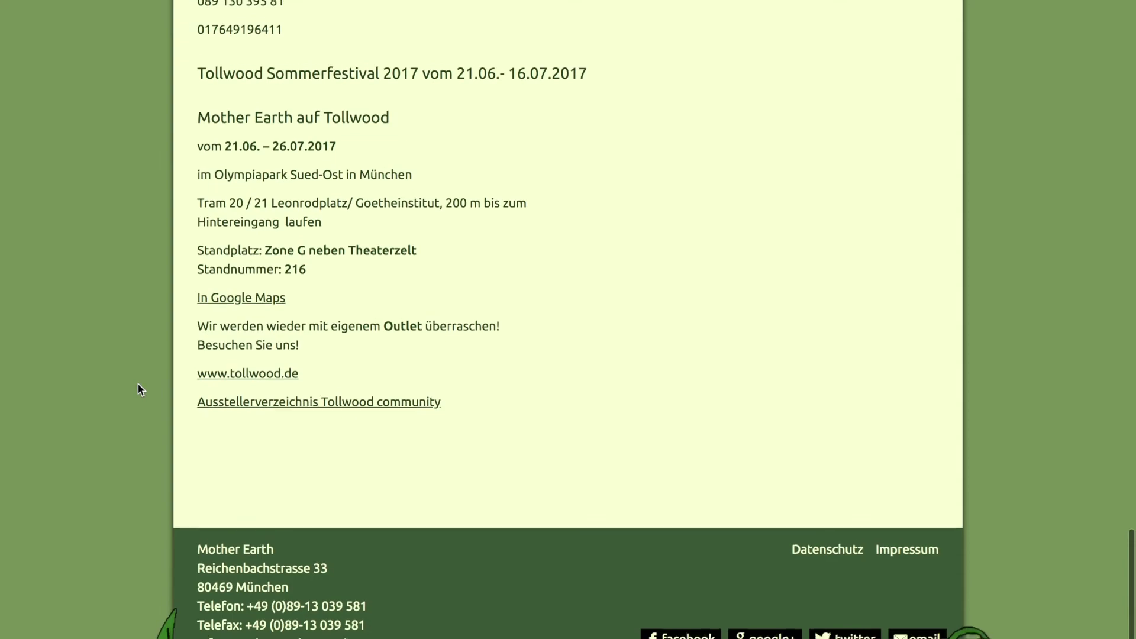
scroll(138, 385, up, 15)
scroll(137, 385, up, 8)
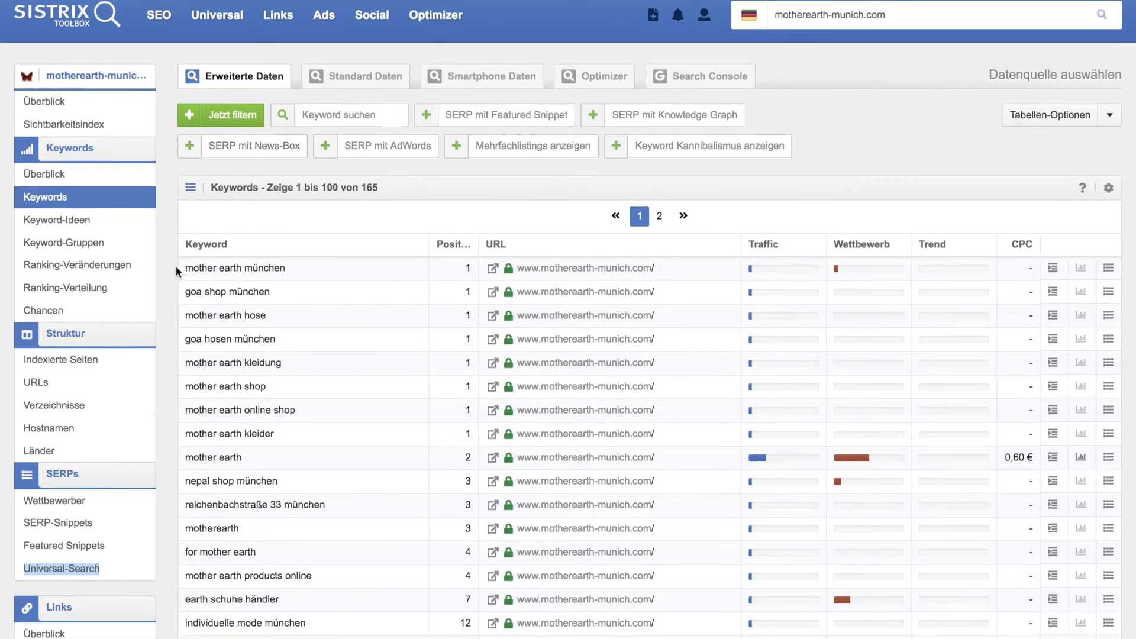
Step: Switch to SISTRIX and examine the keyword rankings of motherearth-munich.com, including the local München keywords and their positions
scroll(176, 265, down, 3)
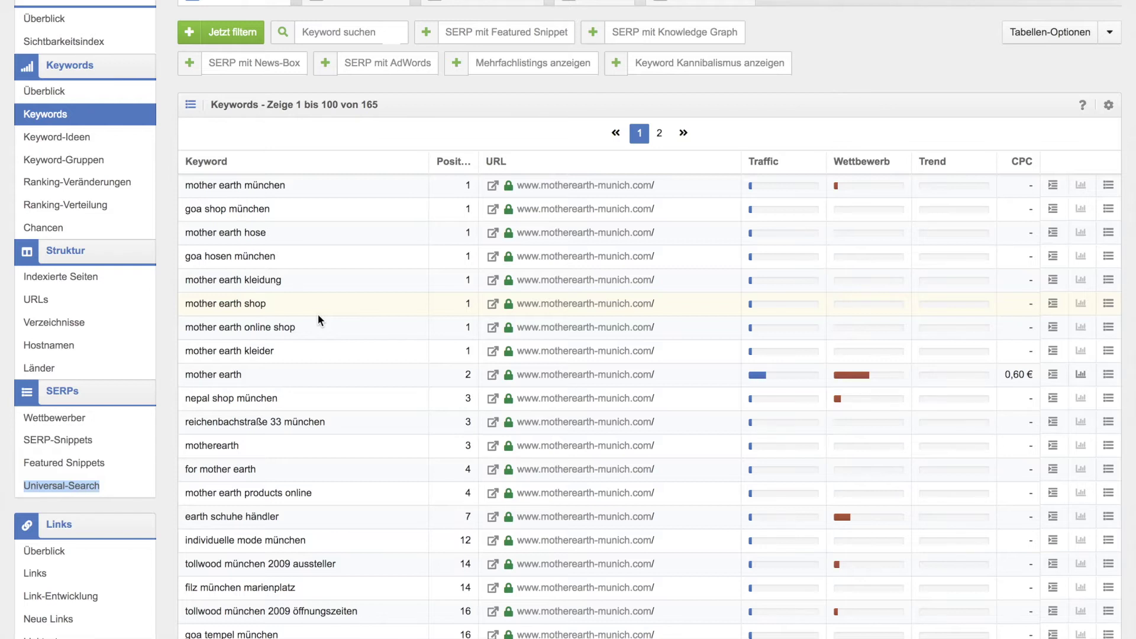
scroll(318, 315, down, 2)
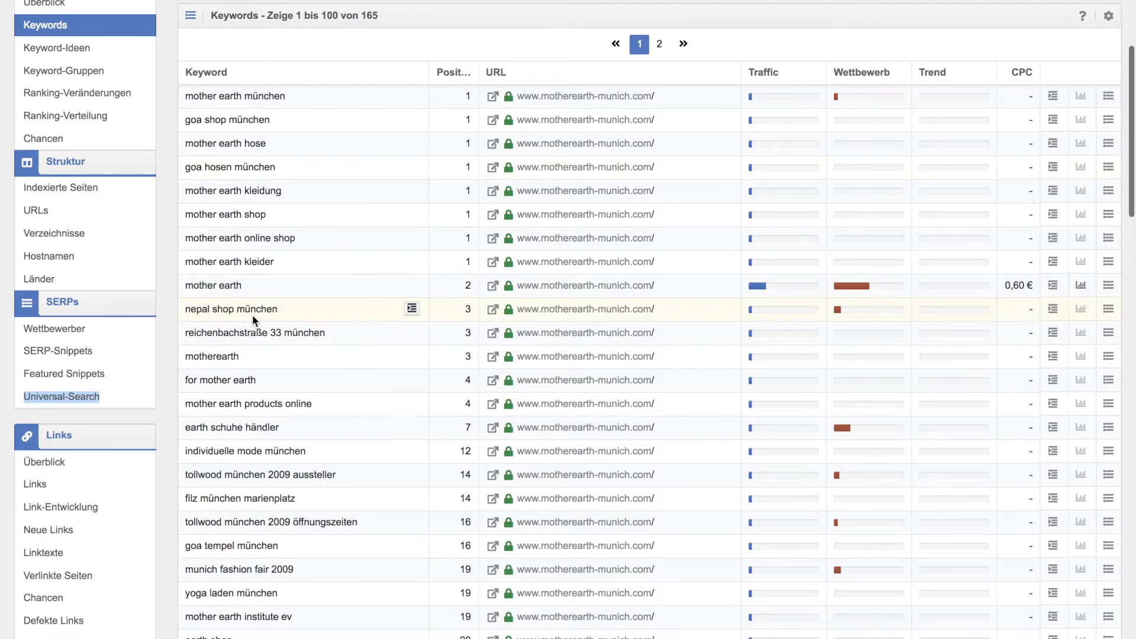
scroll(253, 314, down, 3)
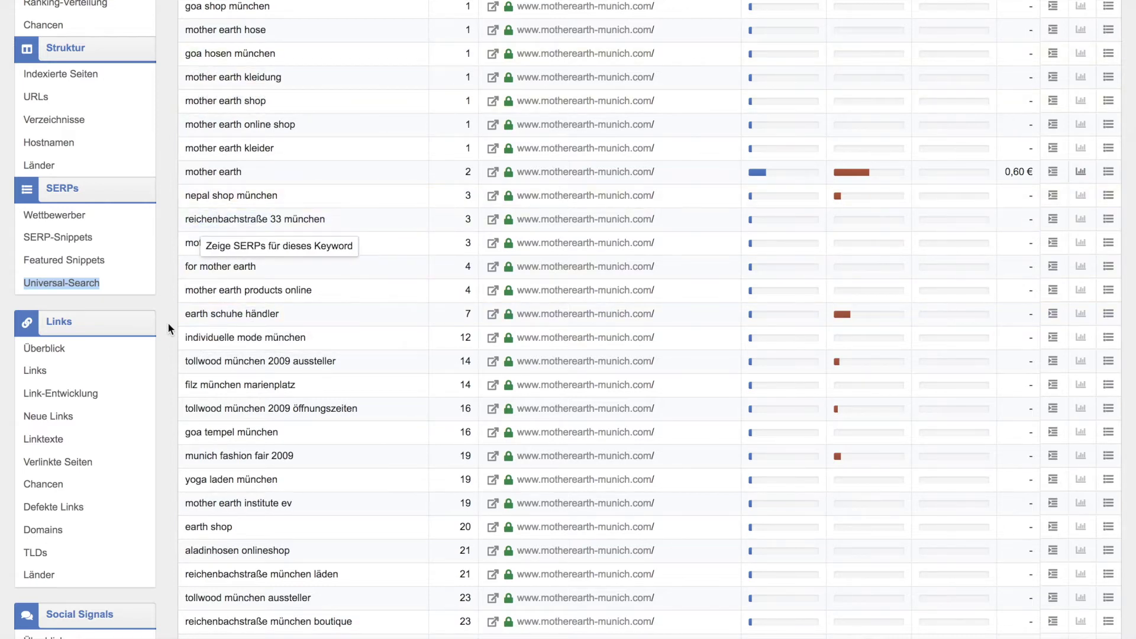
scroll(169, 329, down, 1)
scroll(168, 325, down, 3)
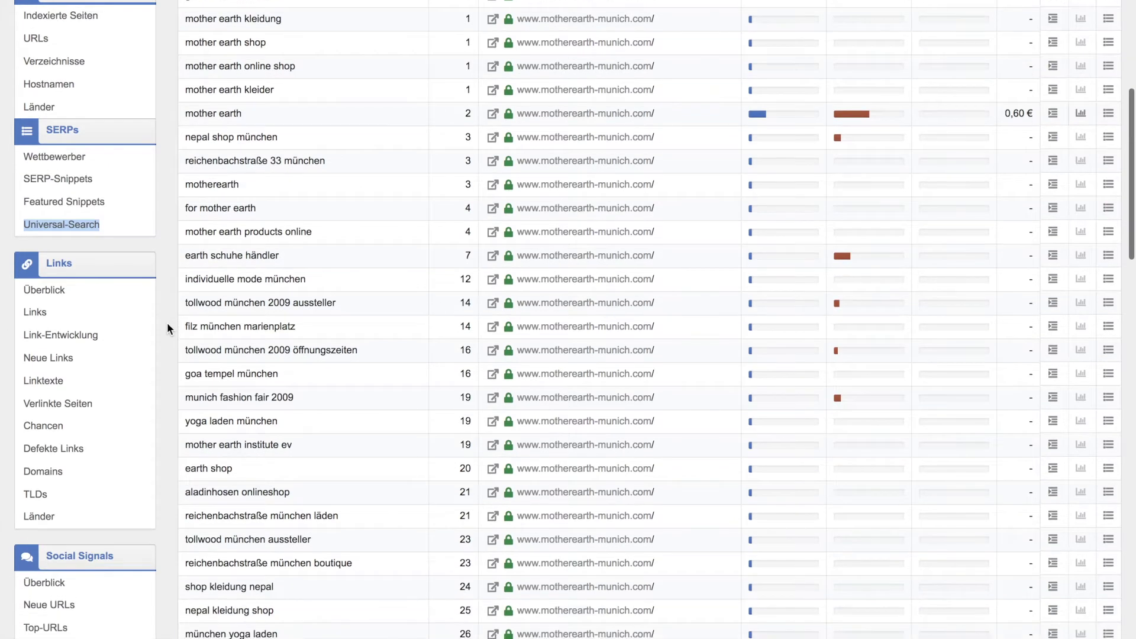
scroll(167, 328, down, 1)
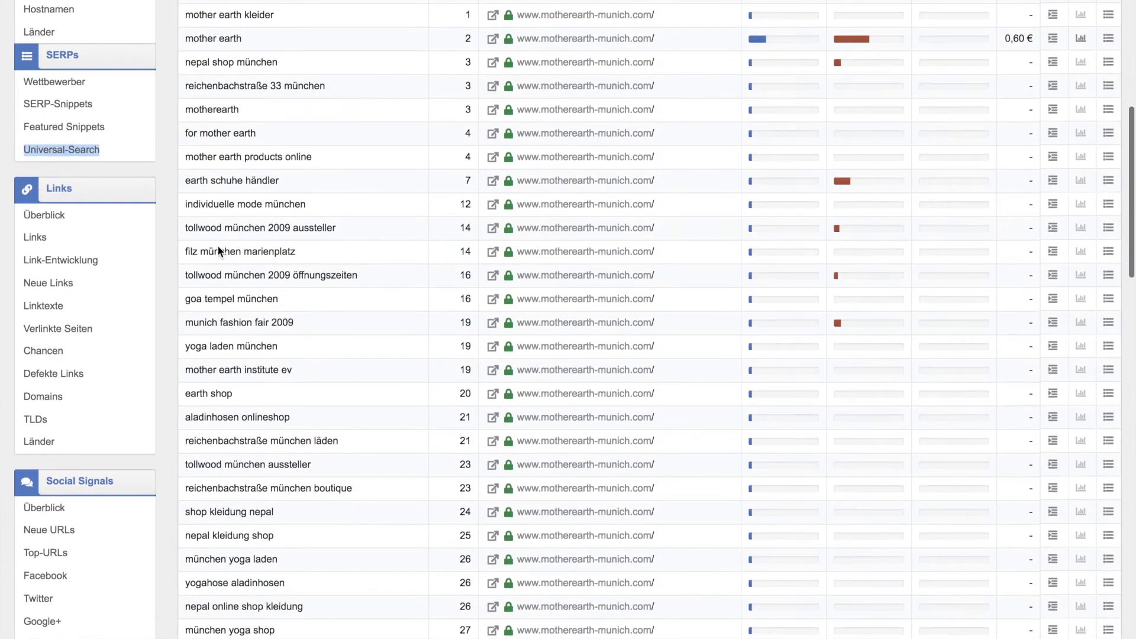
scroll(175, 309, down, 4)
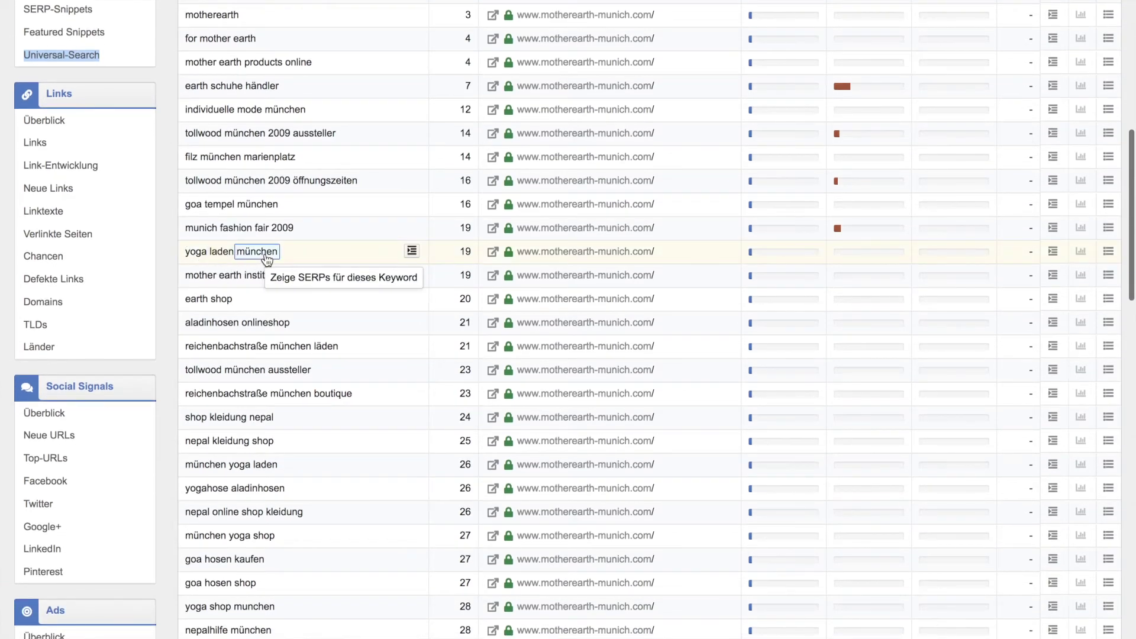
scroll(167, 283, down, 2)
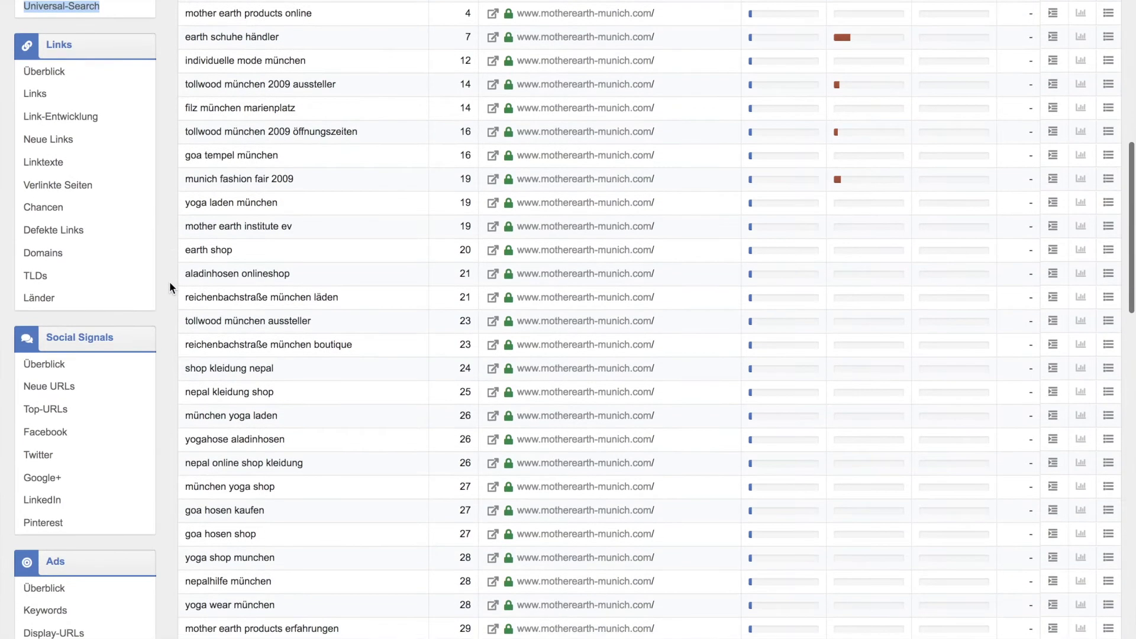
scroll(169, 282, down, 1)
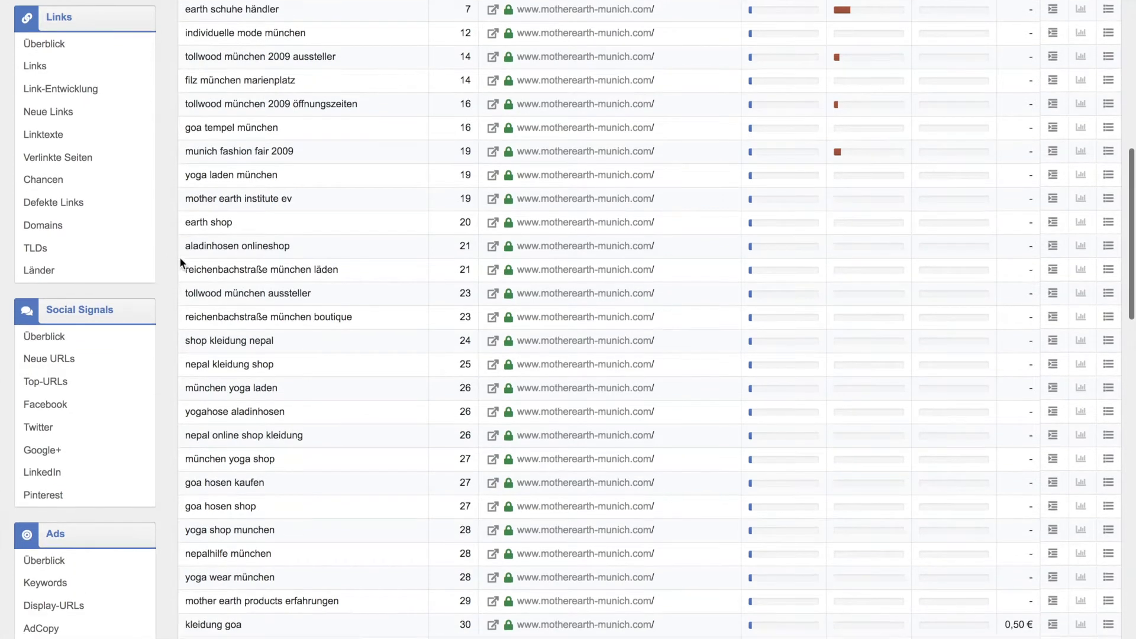
scroll(445, 258, down, 4)
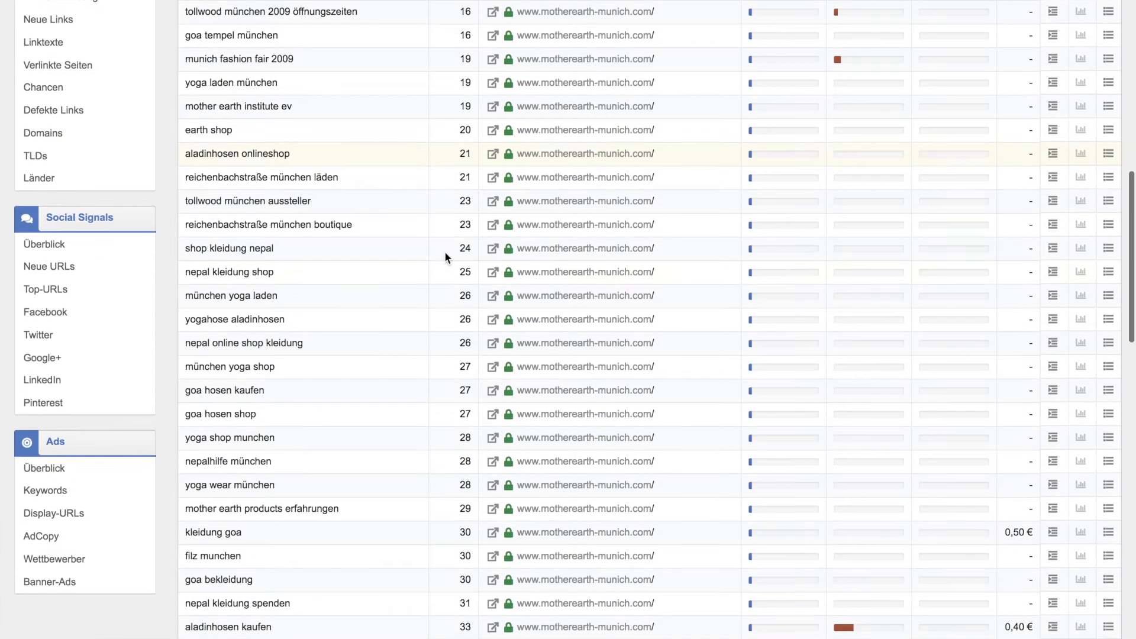
scroll(446, 251, up, 10)
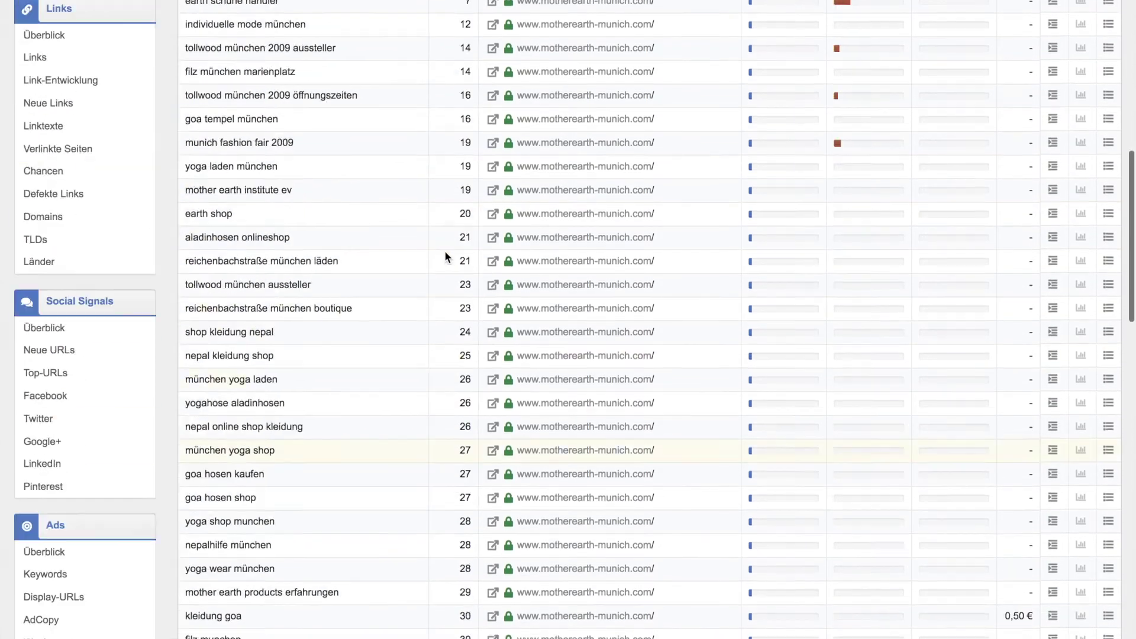
scroll(446, 251, up, 5)
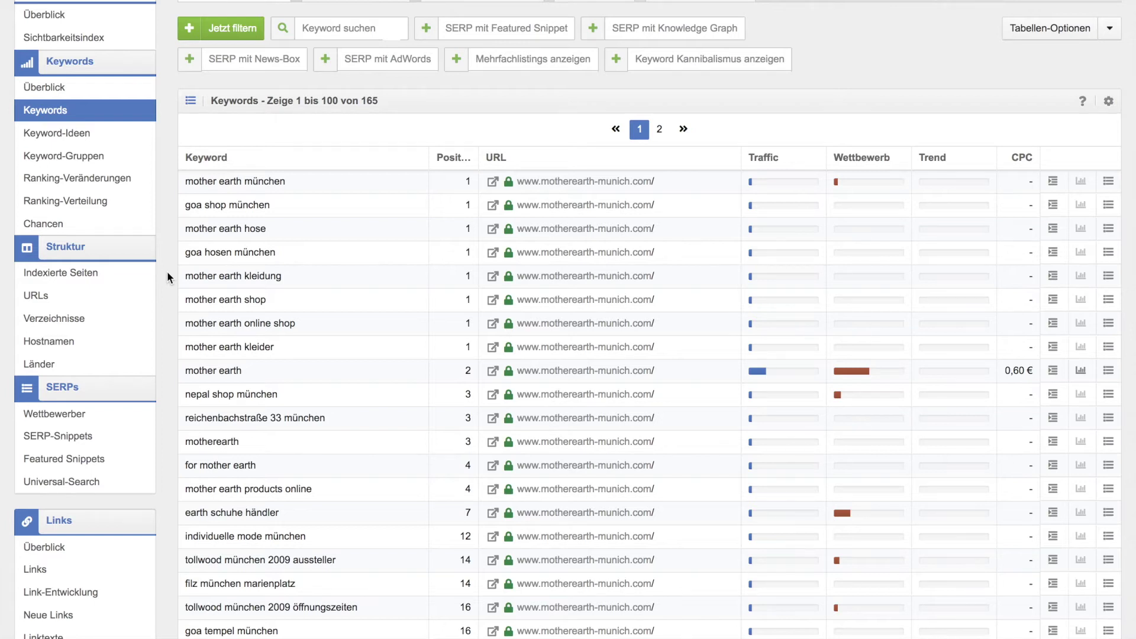
scroll(167, 275, up, 2)
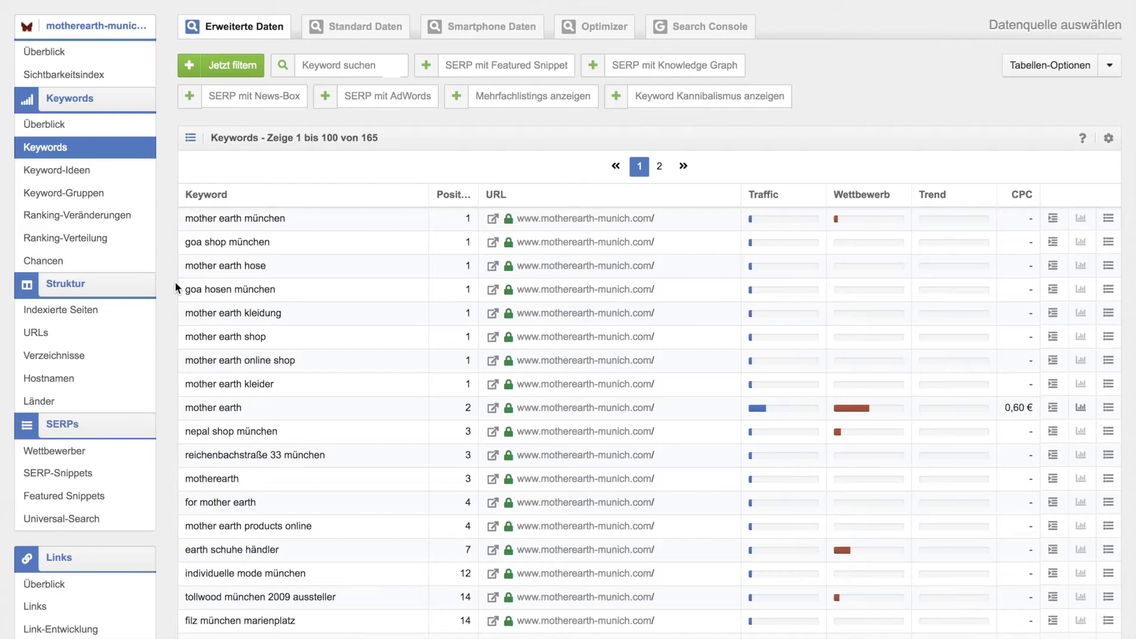
Step: Open the Universal-Search rankings of motherearth-munich.com and examine the keywords listed there
scroll(175, 282, down, 5)
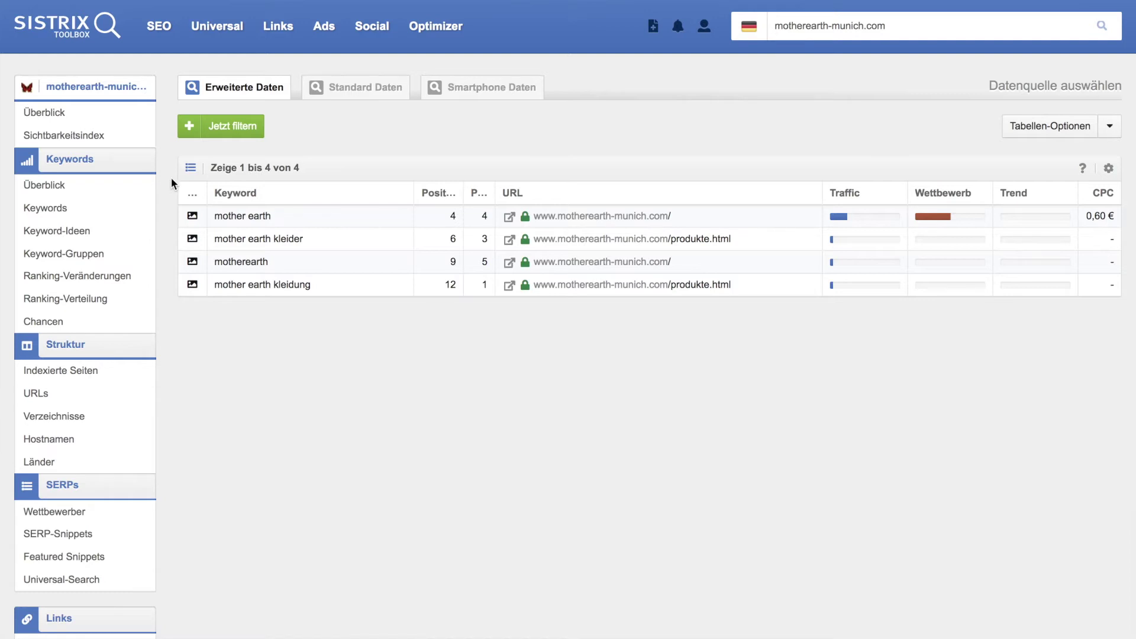
scroll(172, 177, down, 1)
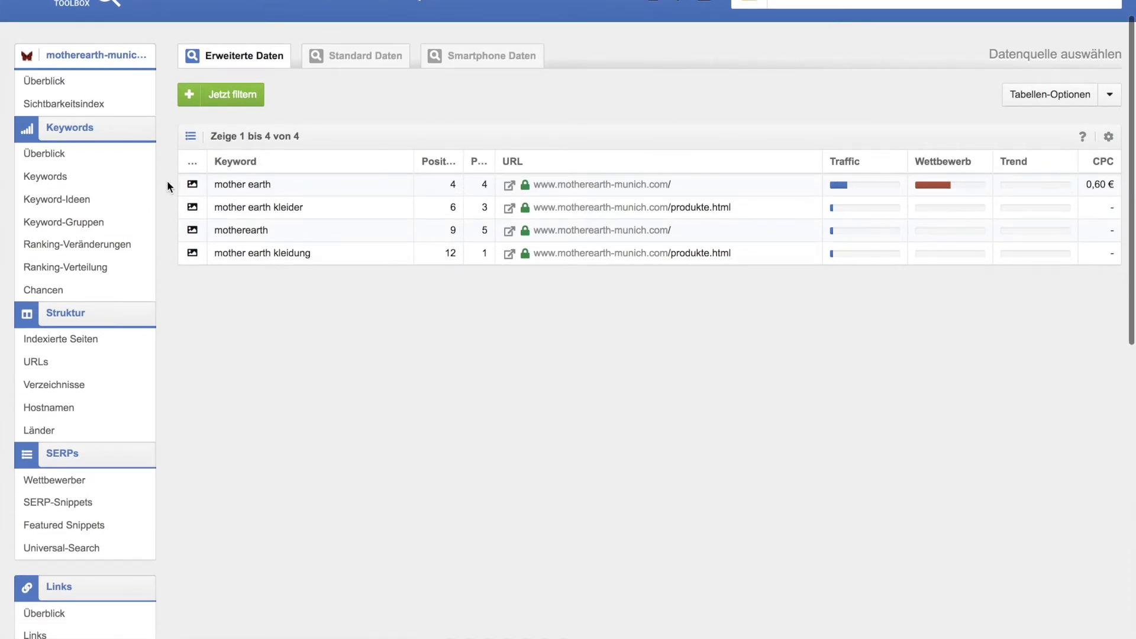
scroll(167, 182, up, 1)
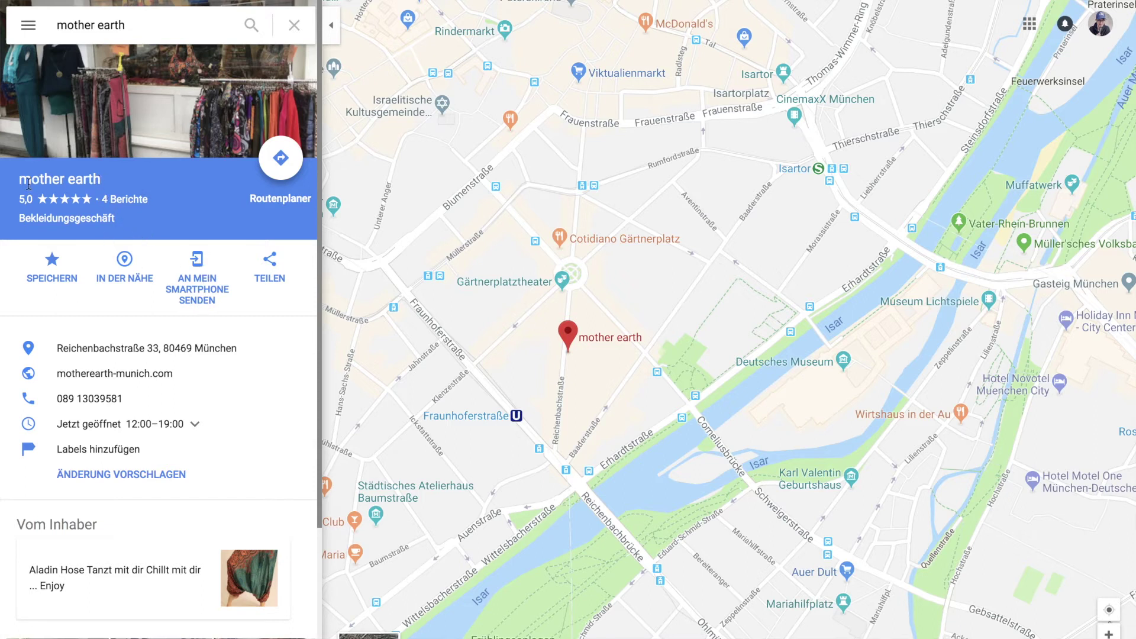
Step: Switch to the mother earth listing in Google Maps, highlight the business name and check its opening hours for the whole week
drag(18, 179, 100, 181)
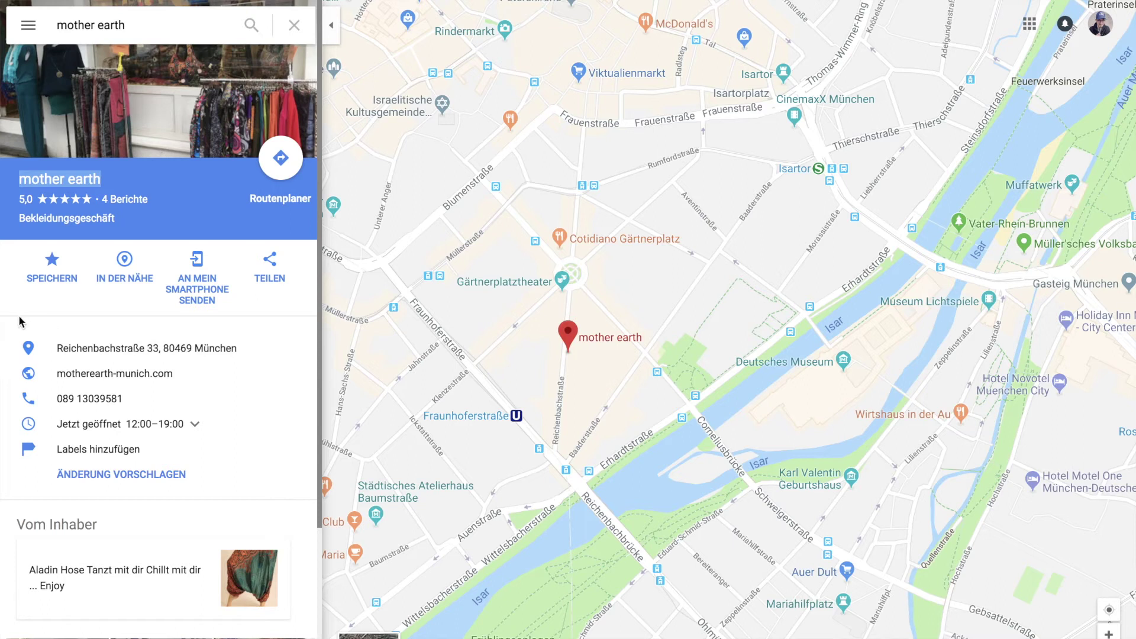
scroll(23, 321, down, 1)
scroll(23, 319, up, 1)
click(203, 433)
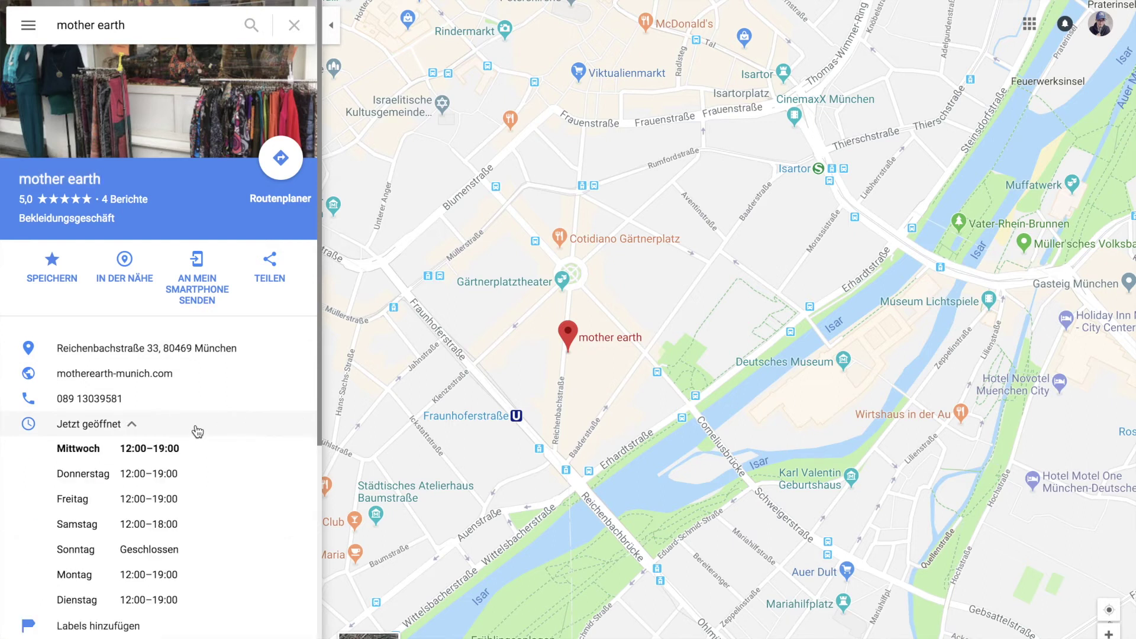
click(137, 430)
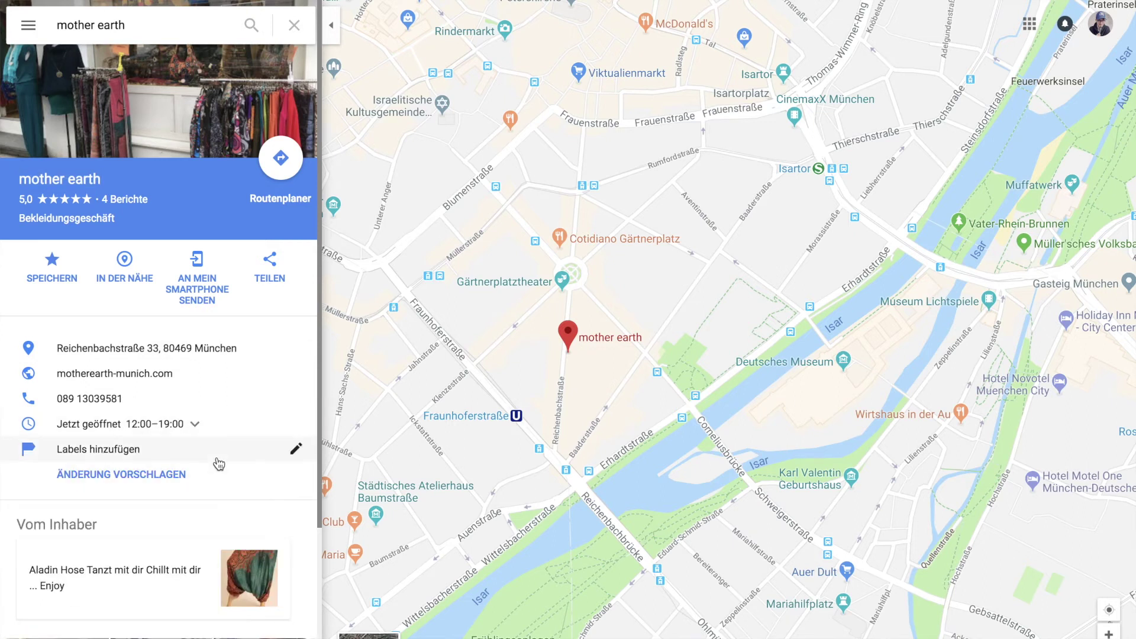
Step: Review the listing's owner post, photos and review section, and highlight the business name again
scroll(216, 464, down, 2)
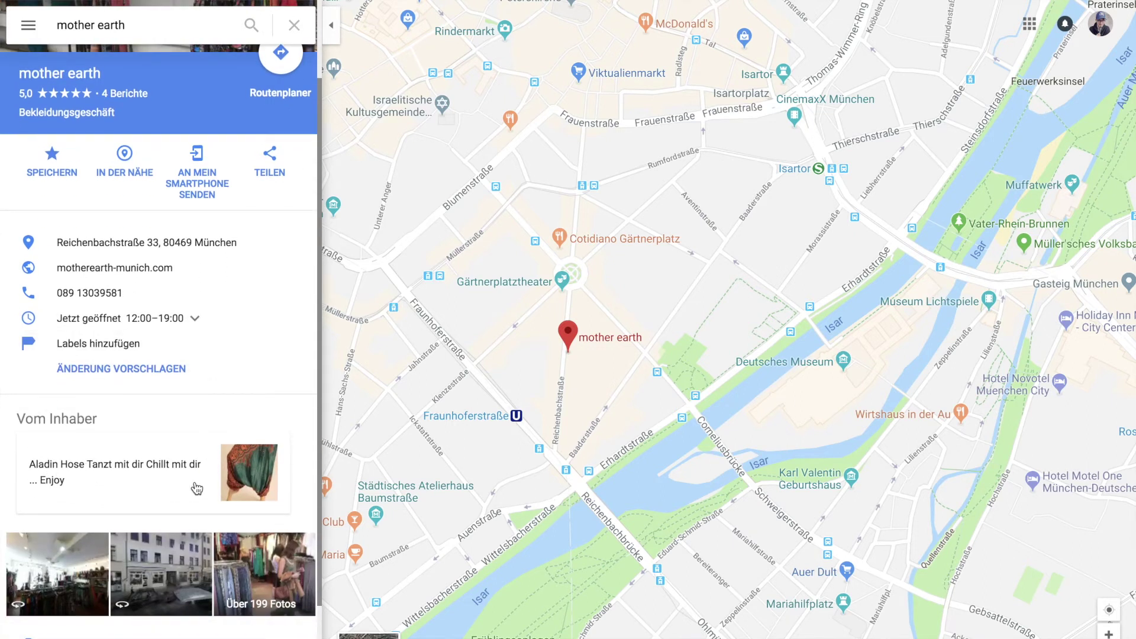
scroll(178, 503, down, 1)
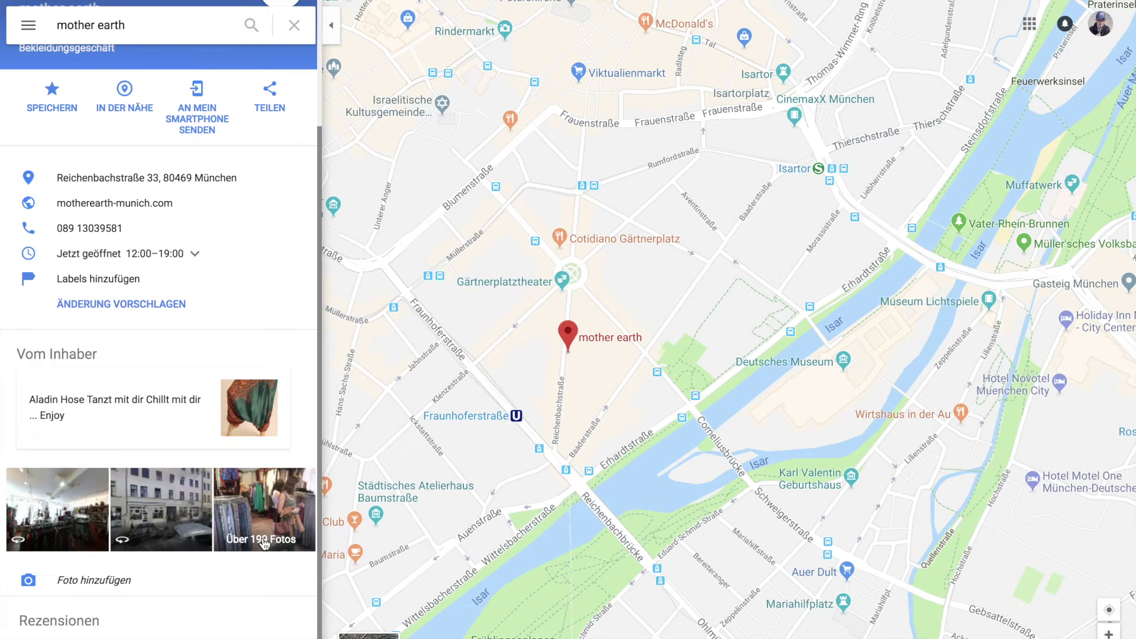
scroll(268, 539, down, 1)
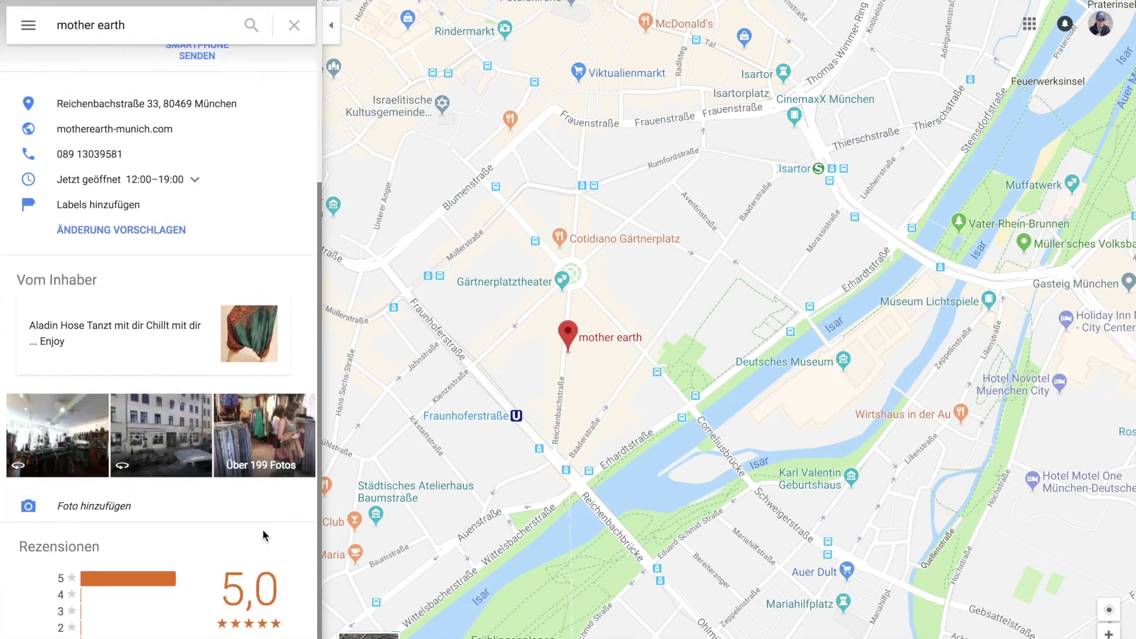
scroll(262, 529, up, 4)
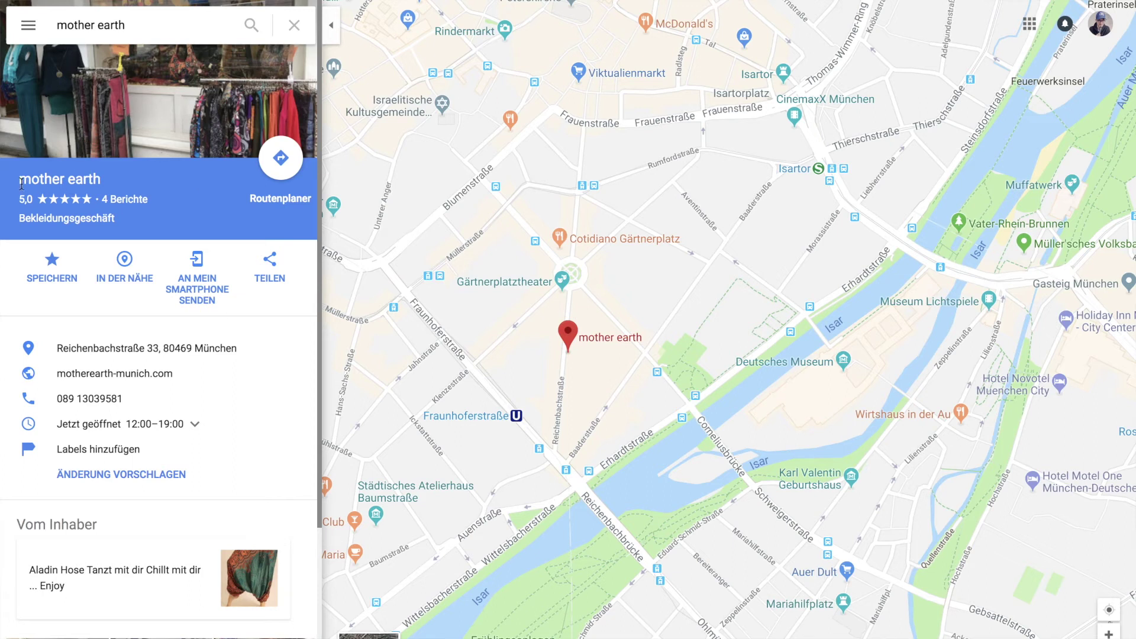
drag(22, 184, 104, 183)
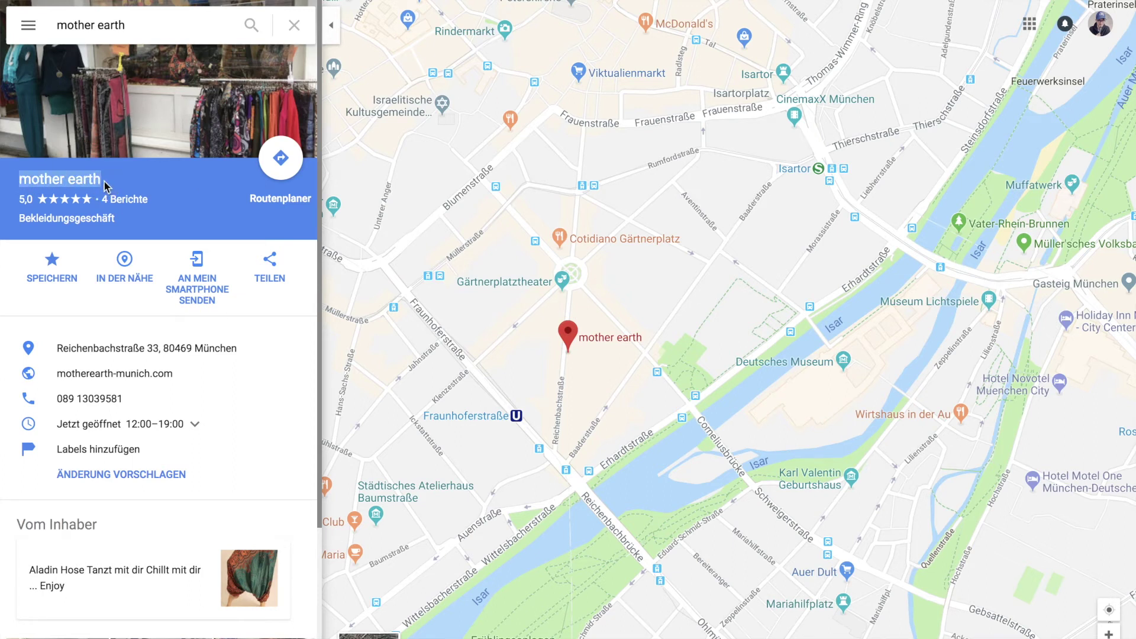
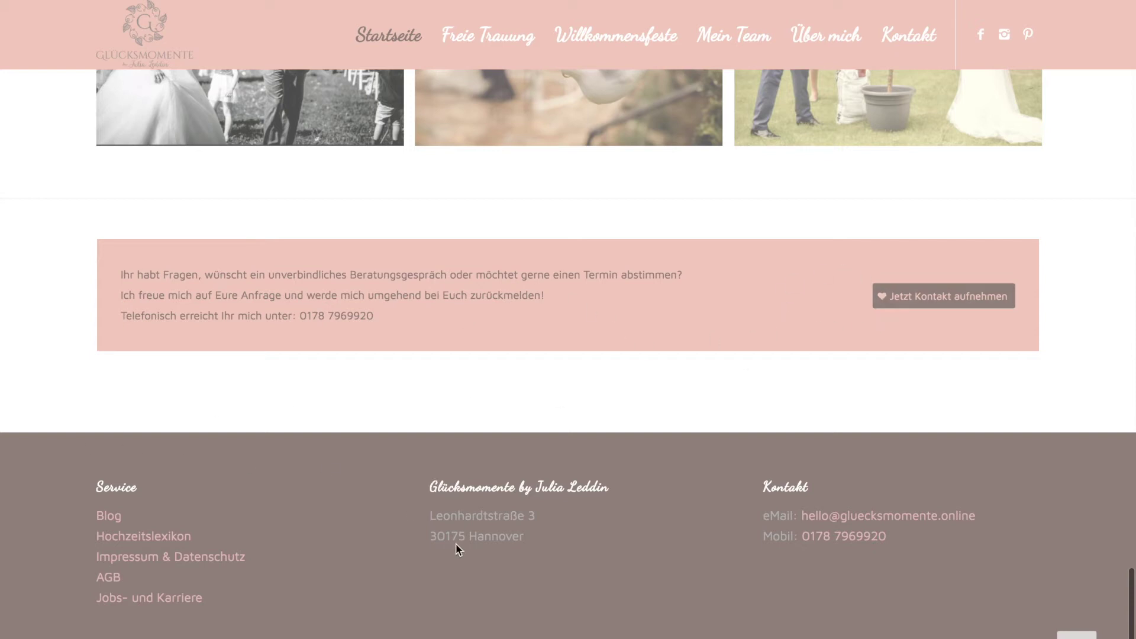
Step: Switch to the Glücksmomente website, highlight the city in the footer address and return to the start of the homepage
double_click(504, 532)
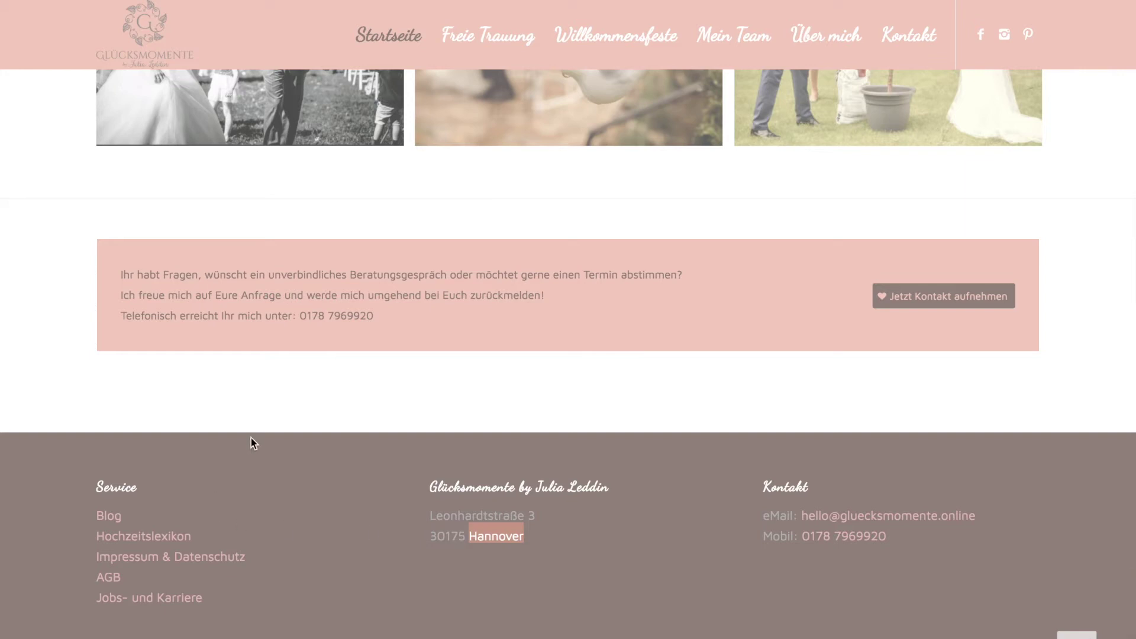
scroll(10, 420, up, 20)
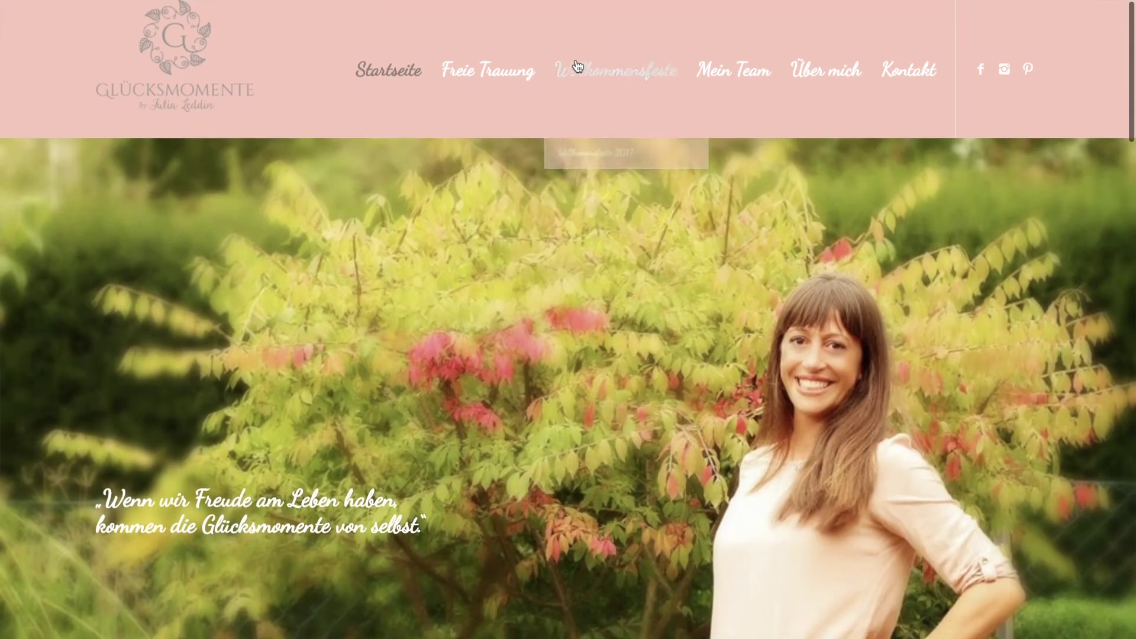
Step: Open the Freie Trauung page of the Glücksmomente website and look through its content
mouse_move(468, 72)
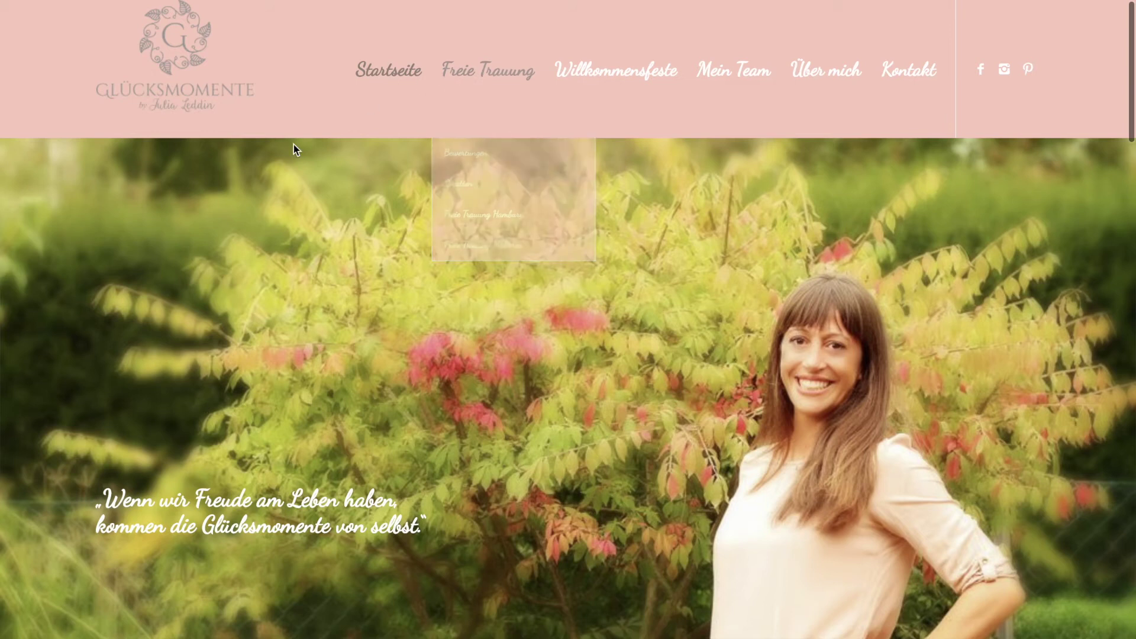
click(468, 72)
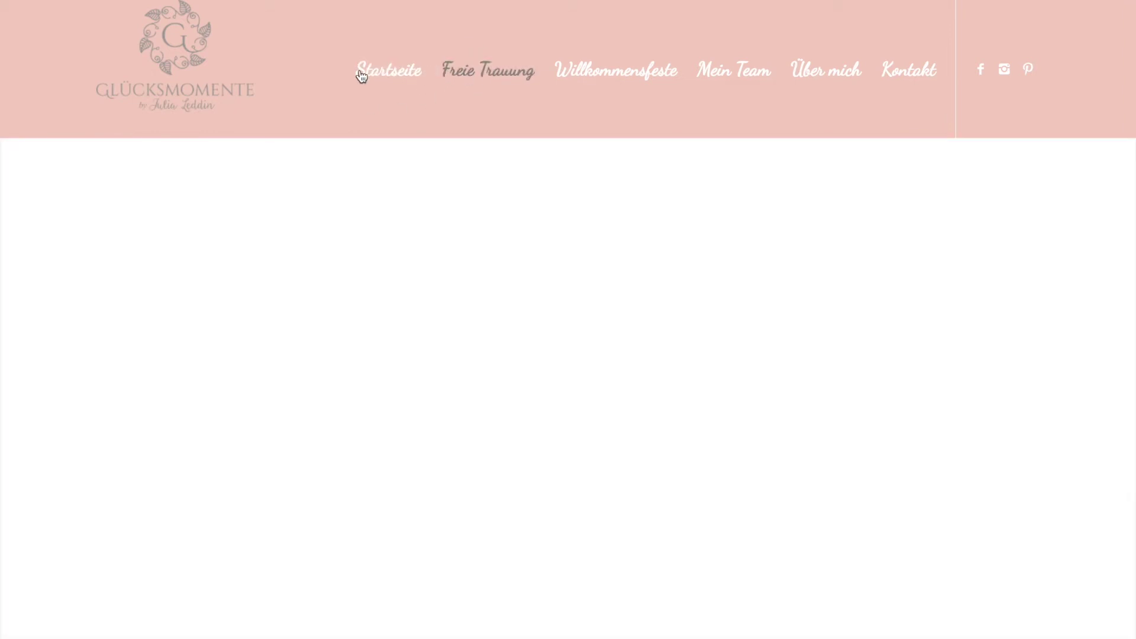
mouse_move(493, 76)
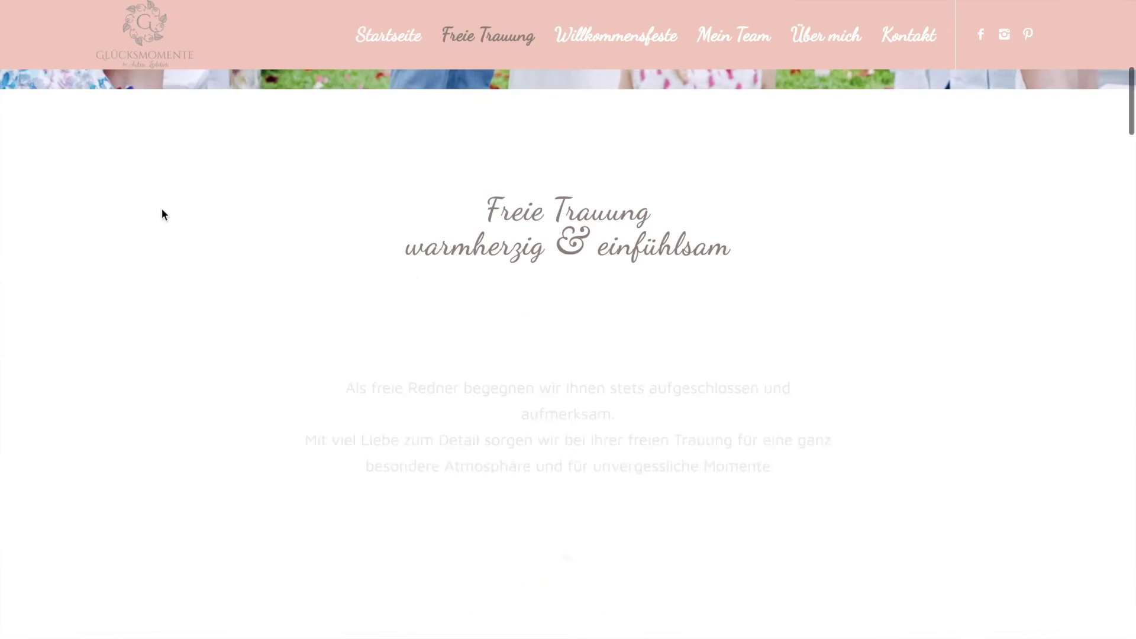
scroll(161, 208, down, 5)
scroll(161, 207, down, 18)
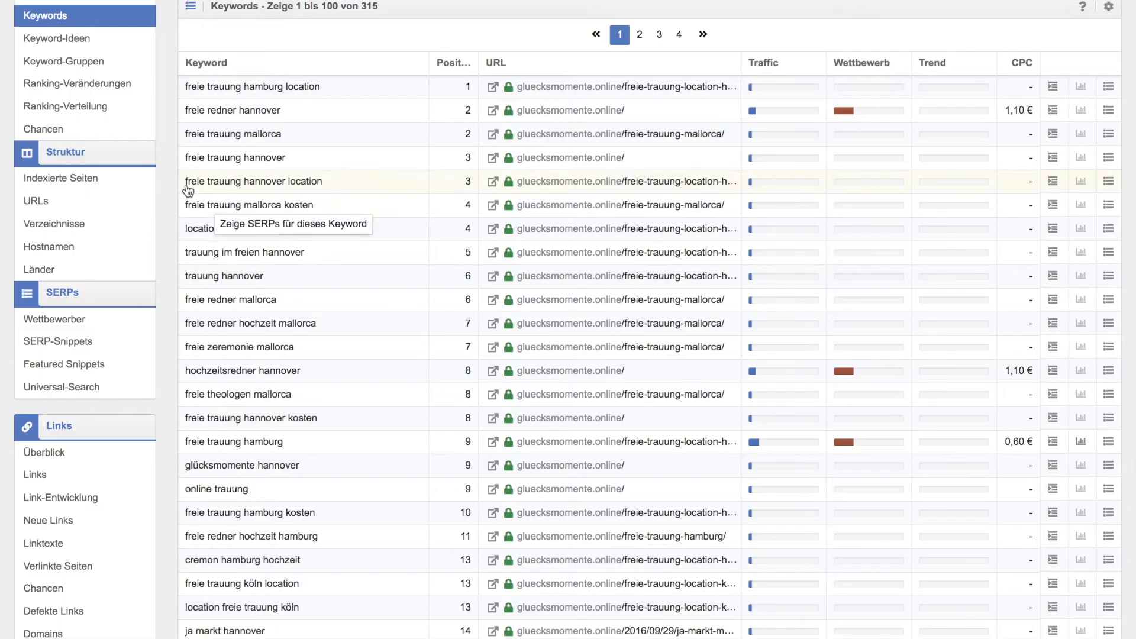
Step: Switch to the SISTRIX keyword table for gluecksmomente.online and examine its top rankings, including "freie trauung hannover" and "freie trauung hannover location"
scroll(179, 183, up, 3)
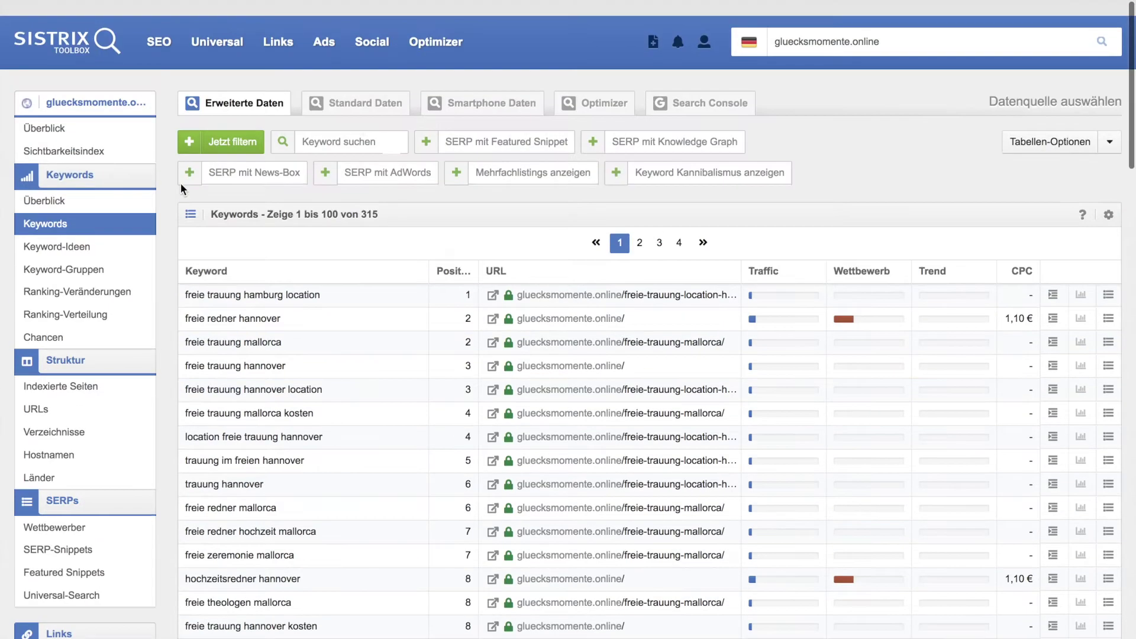
scroll(180, 184, down, 1)
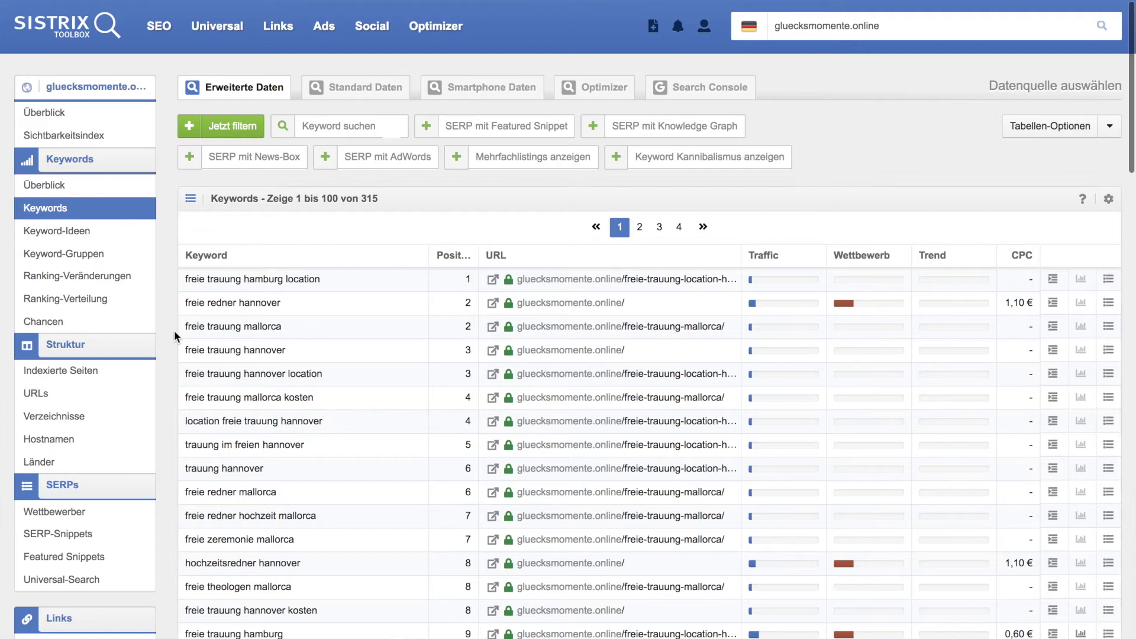
scroll(175, 331, down, 3)
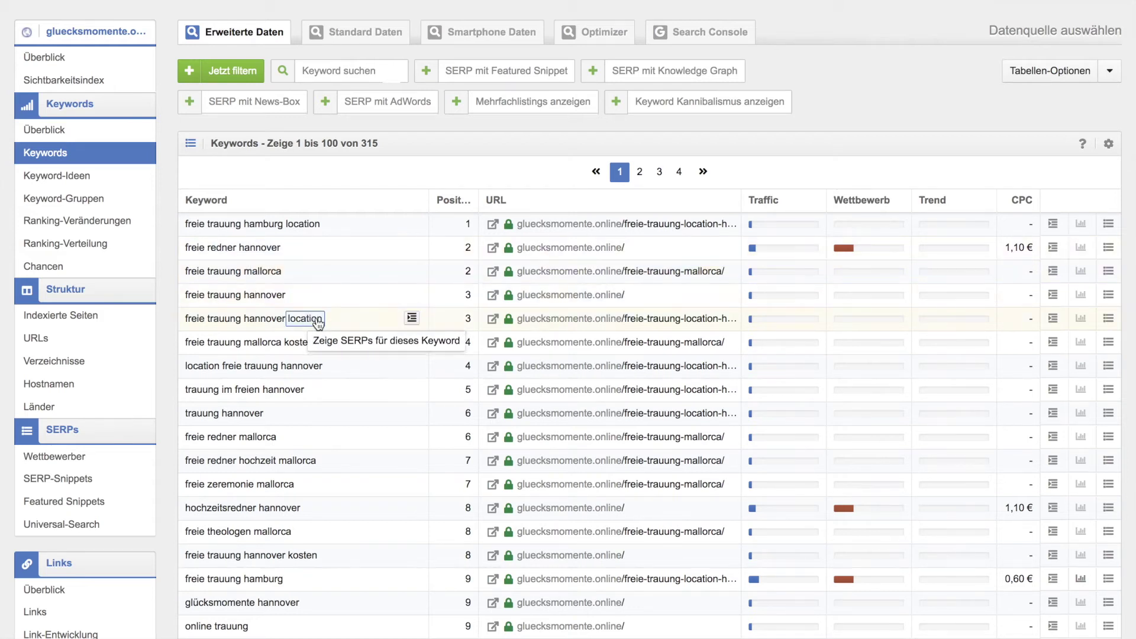
scroll(326, 319, down, 3)
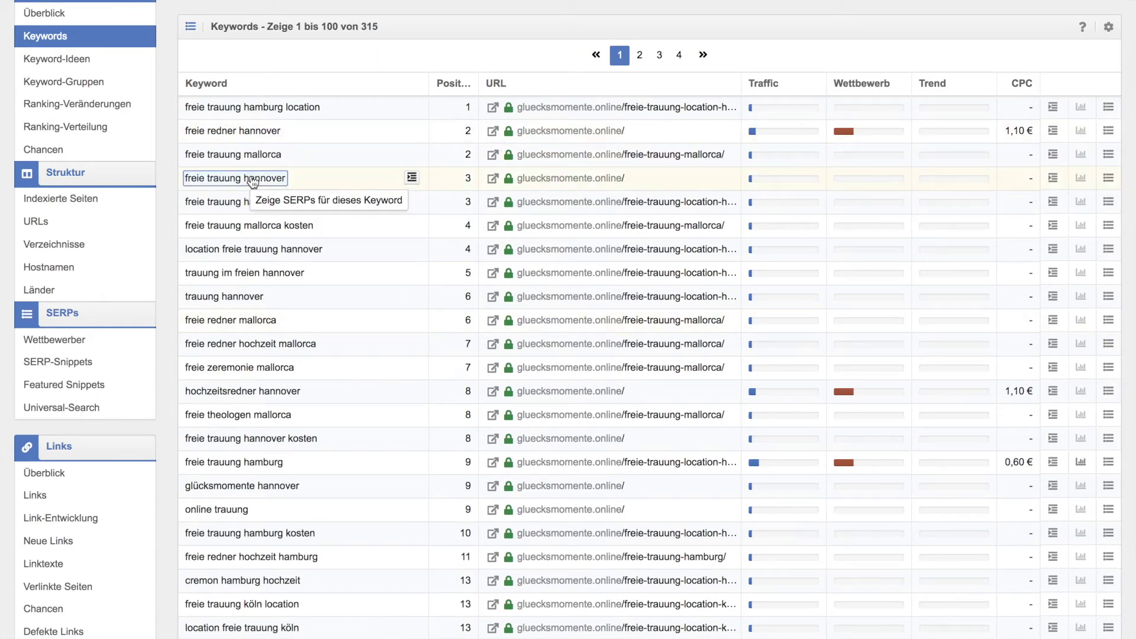
scroll(304, 225, down, 3)
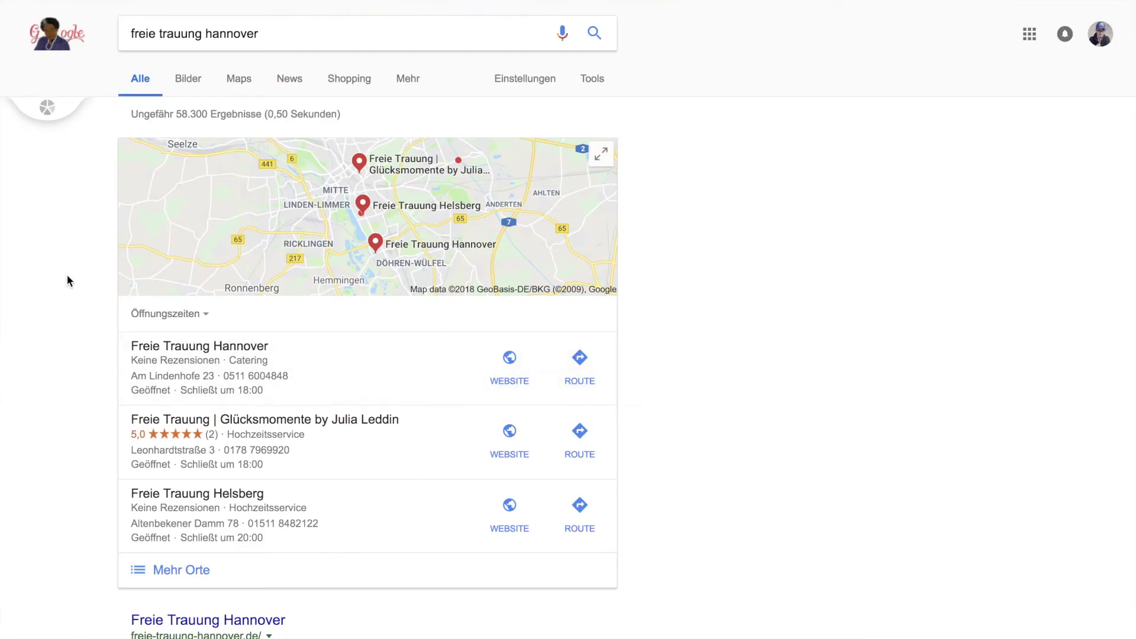
Step: Switch to the Google results for "freie trauung hannover" and compare the local map listings with the organic results
scroll(685, 284, down, 2)
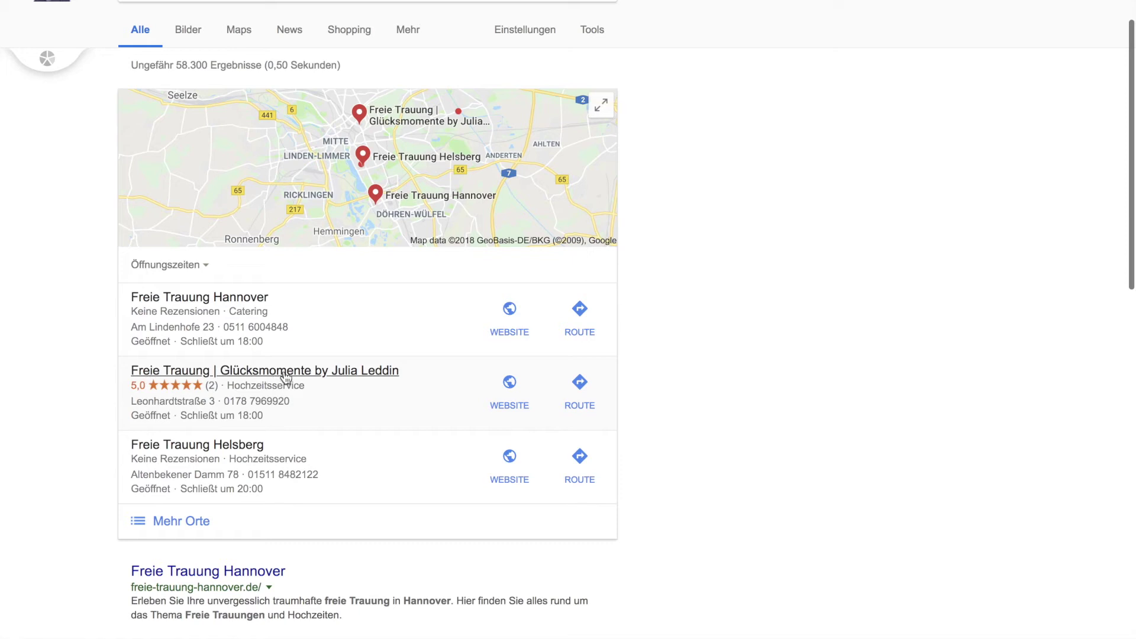
scroll(676, 381, down, 3)
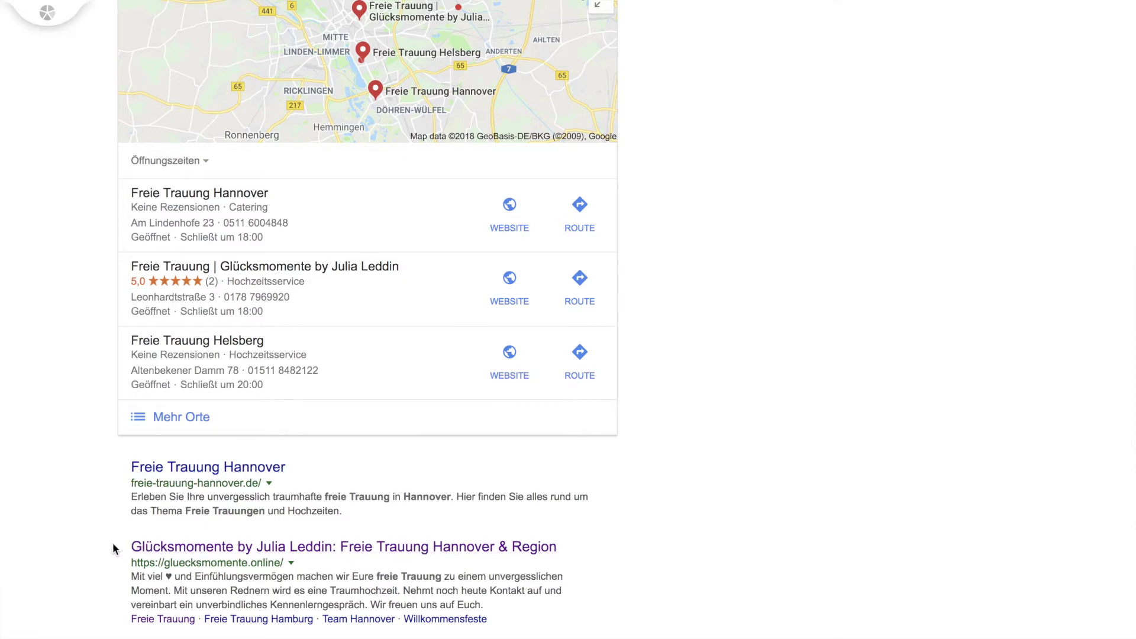
scroll(112, 542, up, 1)
scroll(113, 546, down, 1)
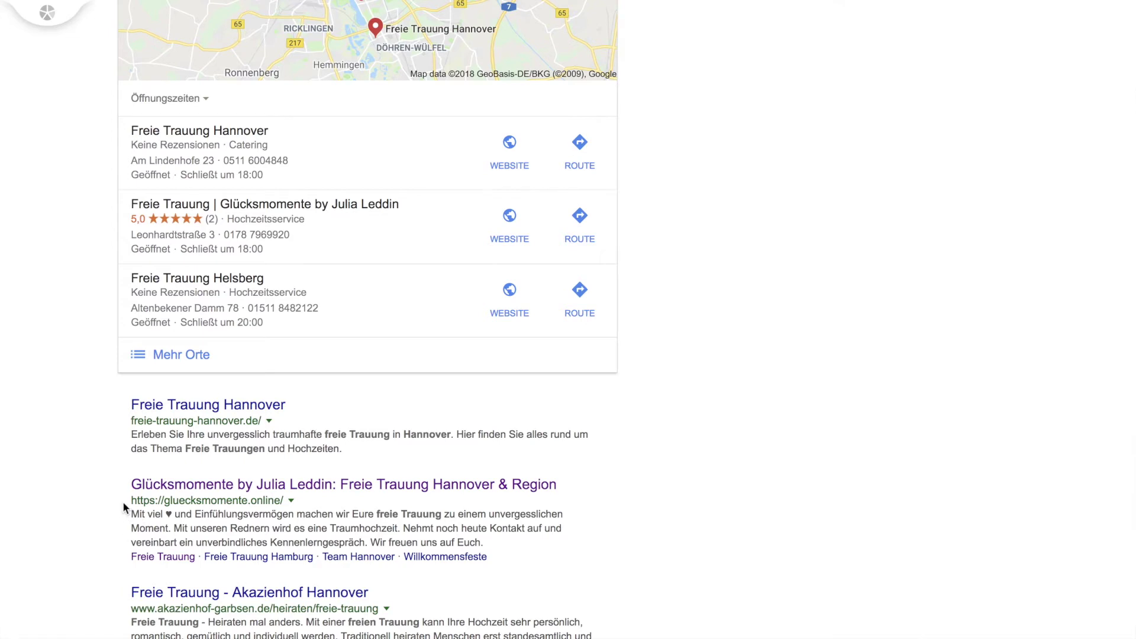
scroll(122, 502, down, 2)
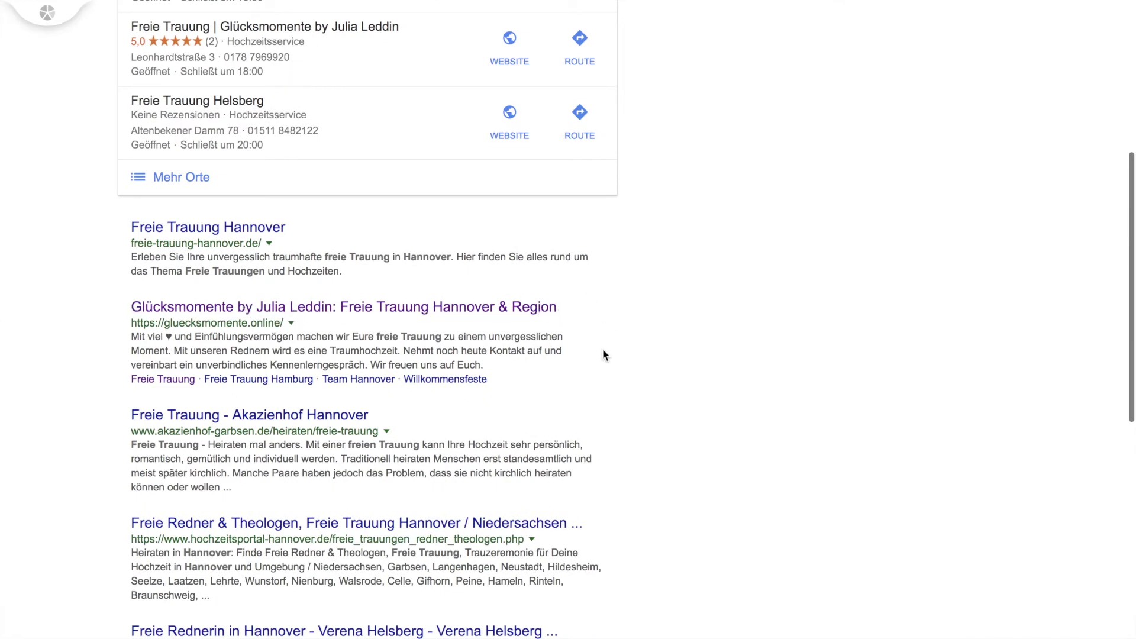
scroll(600, 354, down, 3)
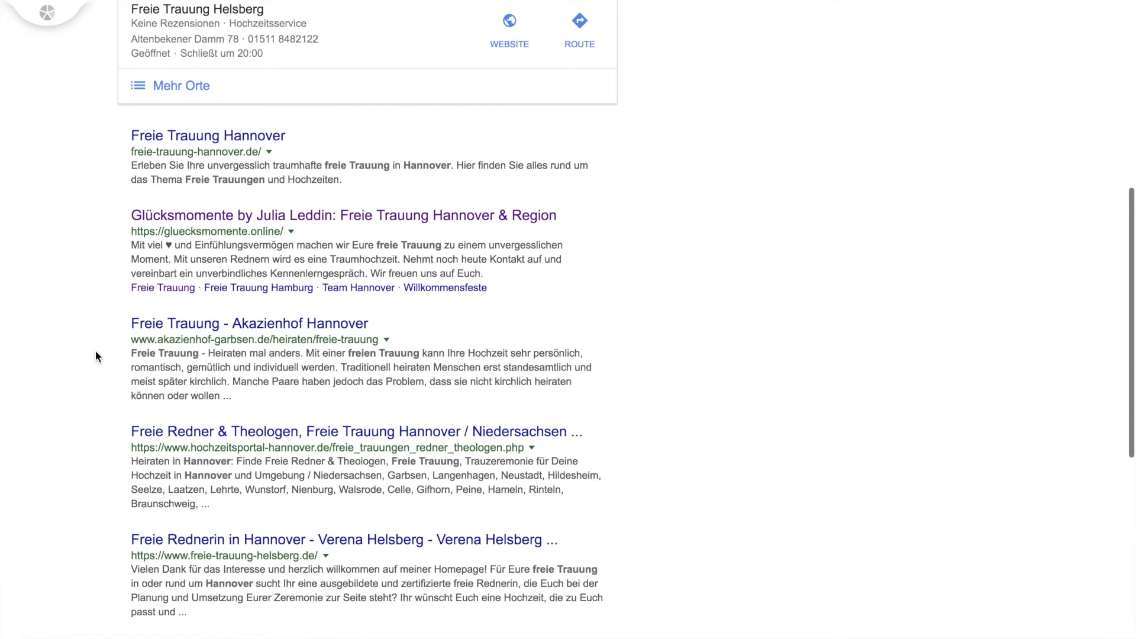
scroll(98, 355, down, 4)
scroll(96, 355, up, 5)
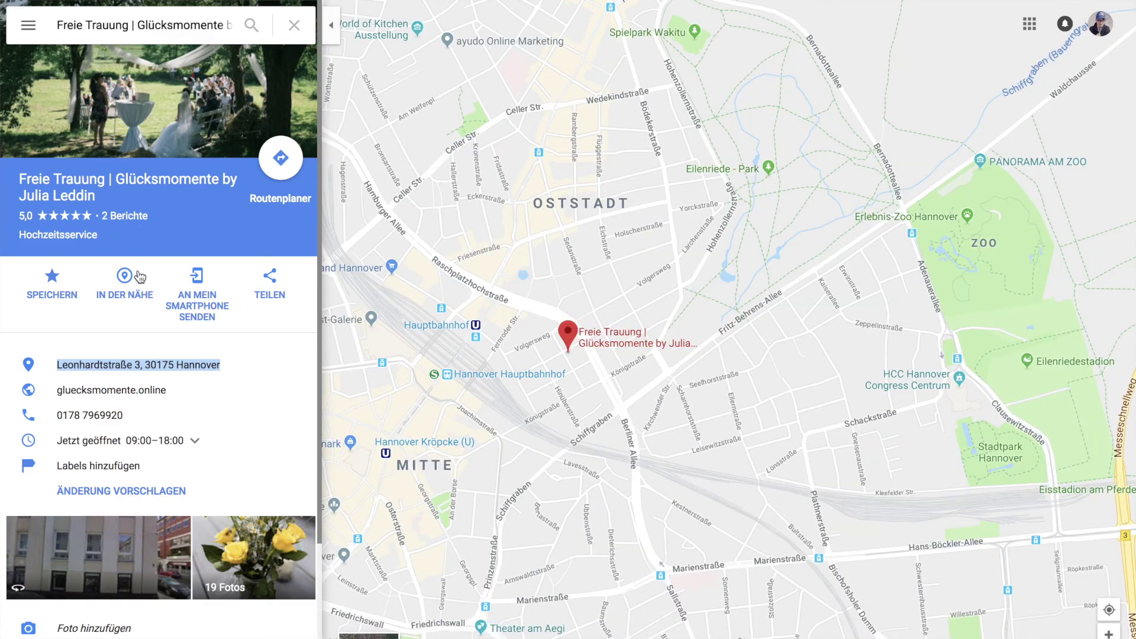
Step: Switch to the Glücksmomente listing in Google Maps and highlight "Freie Trauung" in its name, the Rezensionen heading and the overall rating
click(261, 329)
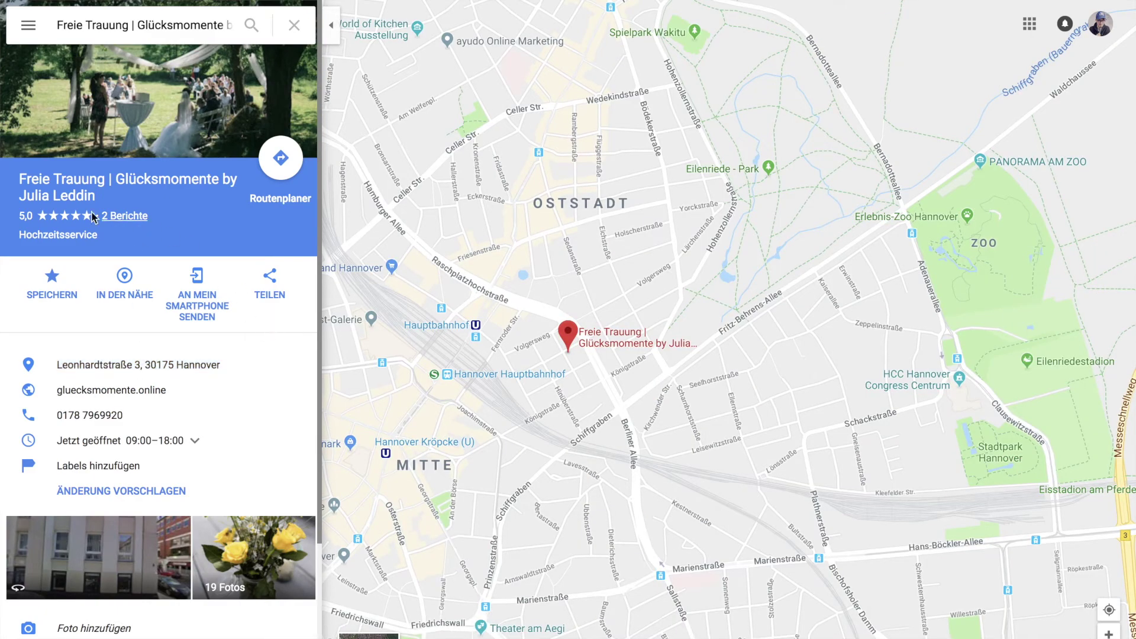
drag(105, 180, 20, 179)
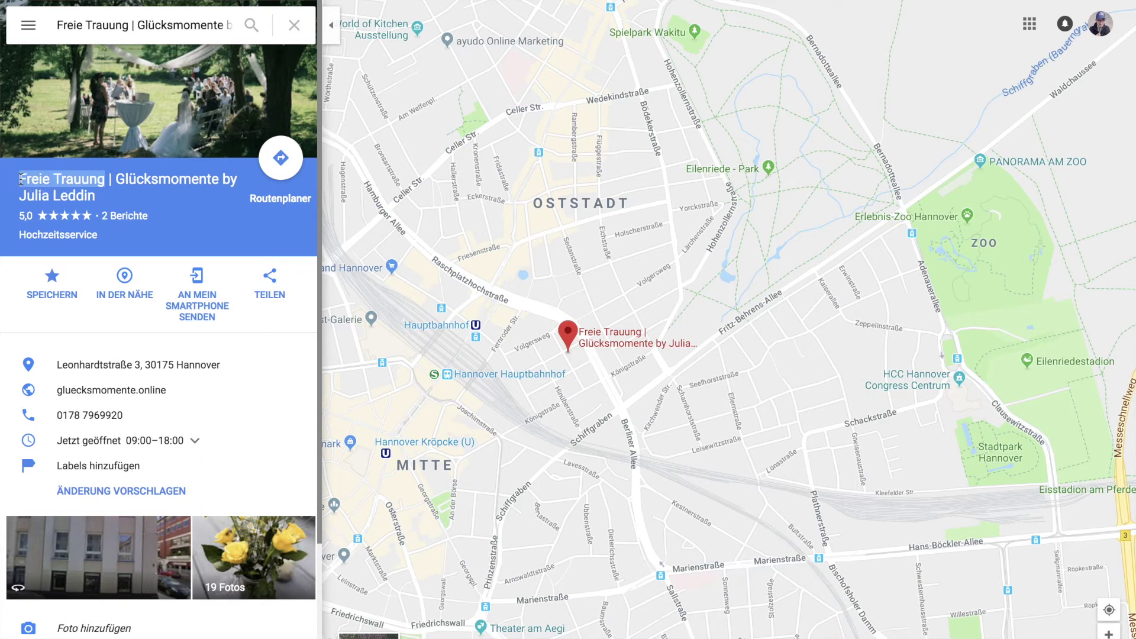
mouse_move(197, 369)
scroll(217, 217, down, 4)
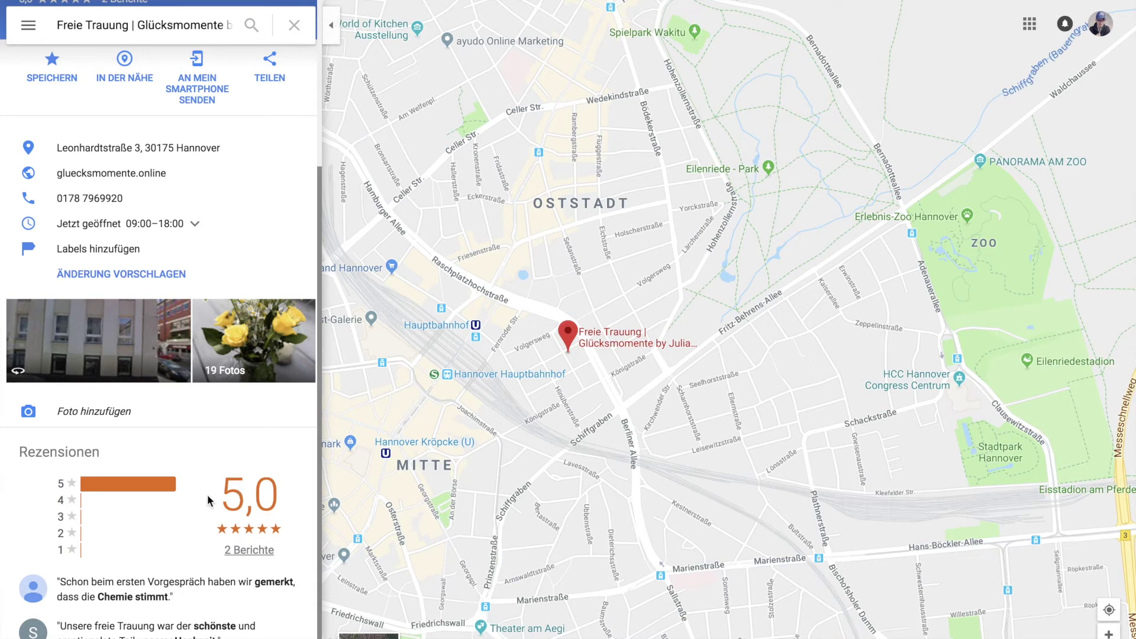
drag(277, 496, 214, 494)
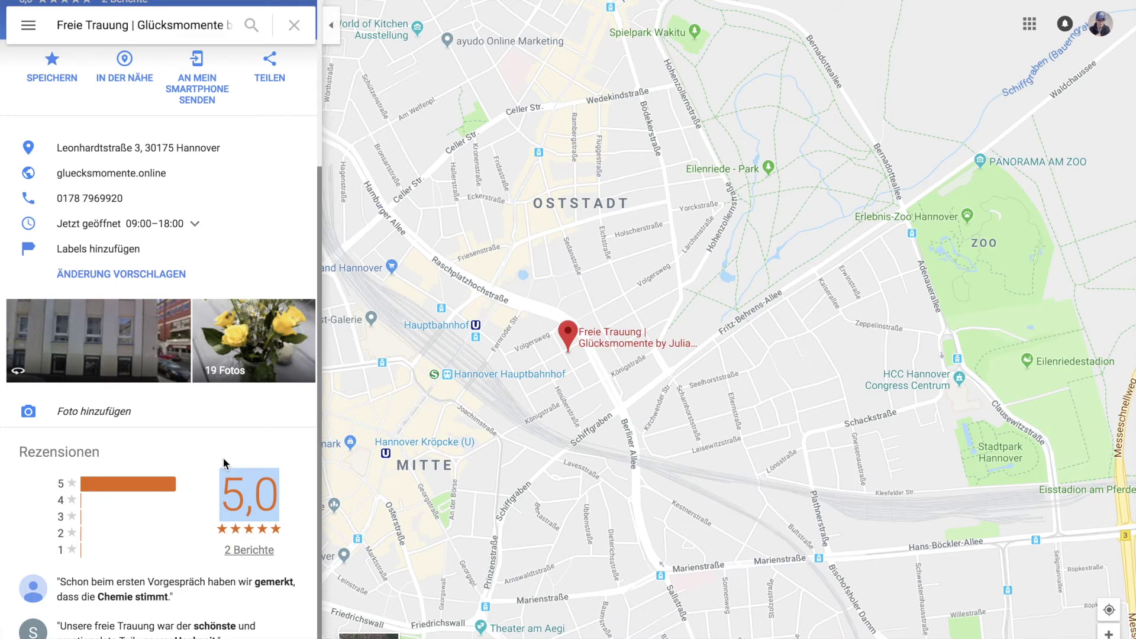
double_click(74, 452)
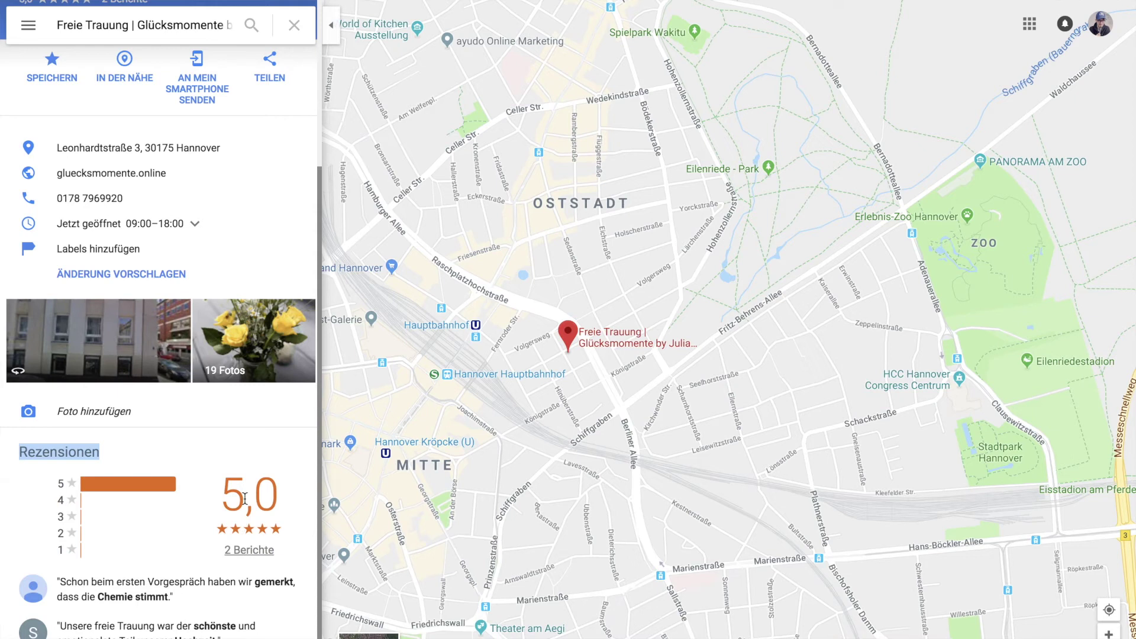
drag(222, 499, 277, 493)
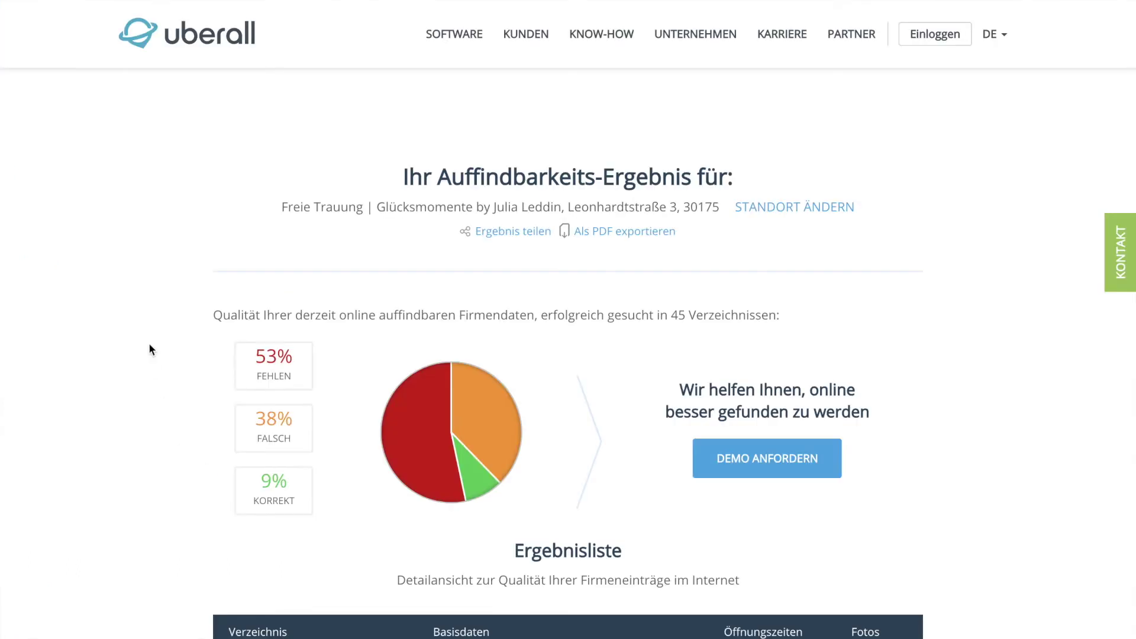
Step: Switch to the uberall findability report for Glücksmomente and examine the overall data quality and the entries per directory
scroll(149, 344, down, 2)
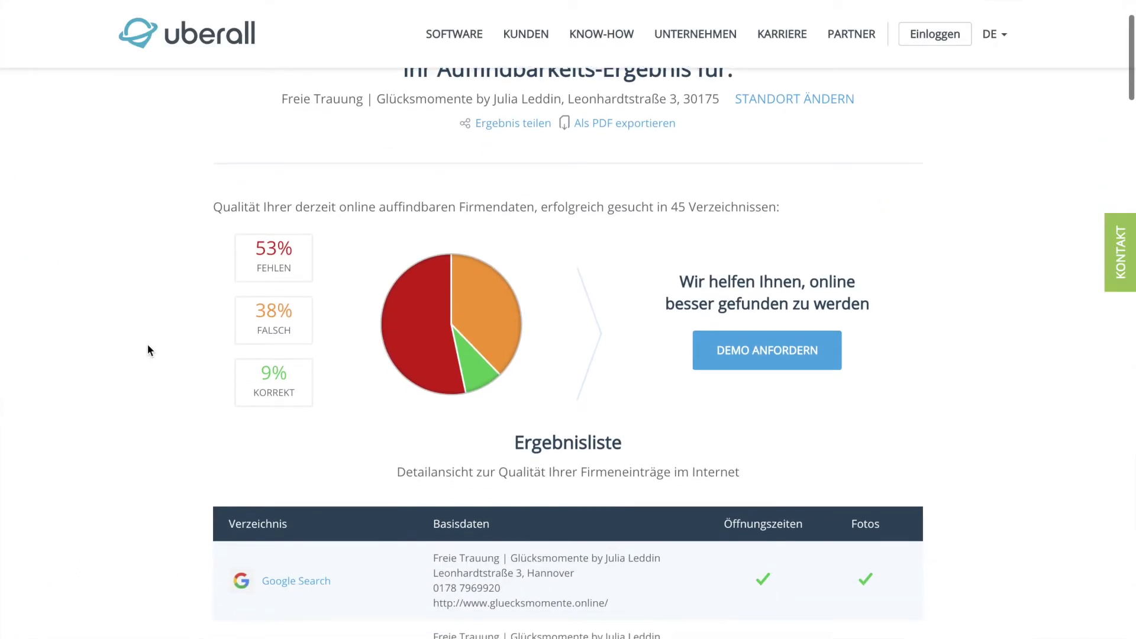
scroll(148, 350, down, 6)
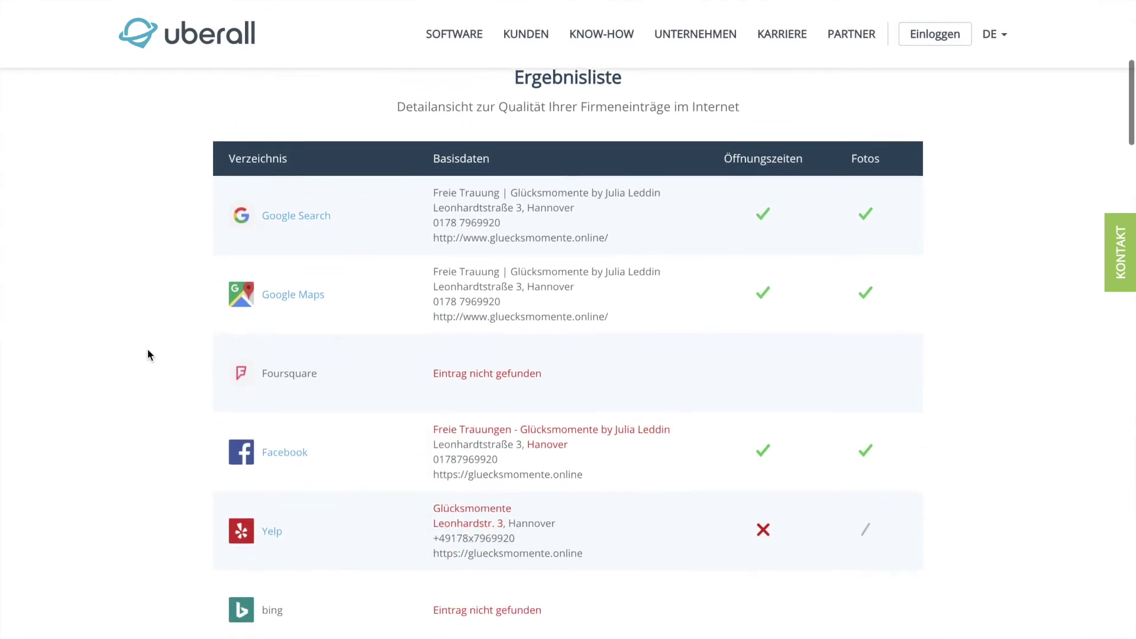
scroll(147, 348, down, 2)
scroll(148, 350, up, 2)
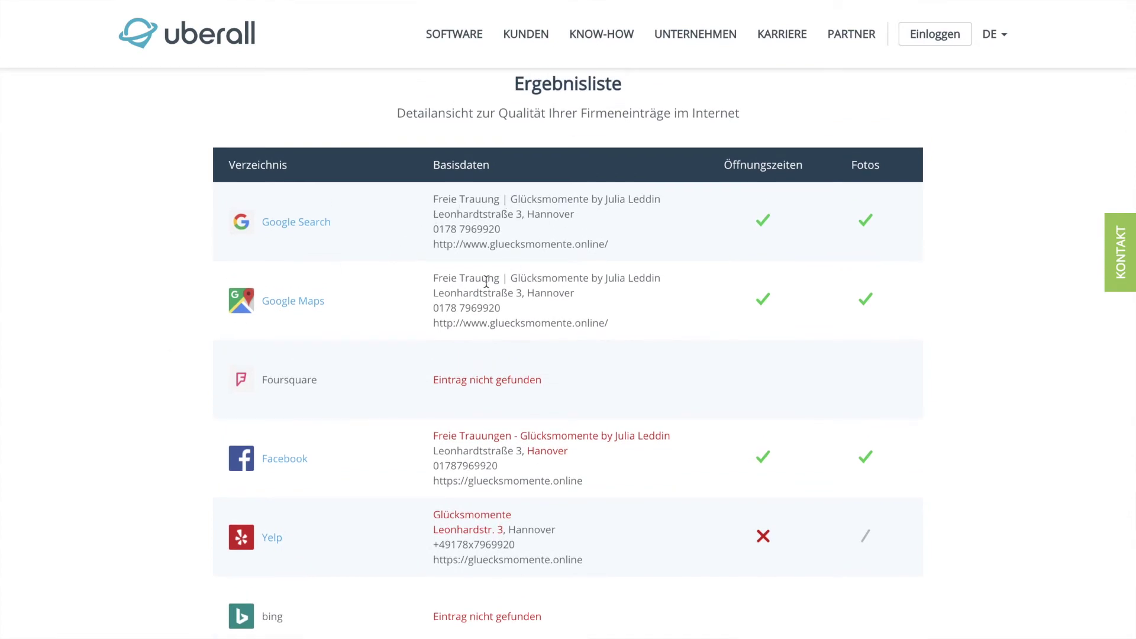
scroll(486, 281, down, 1)
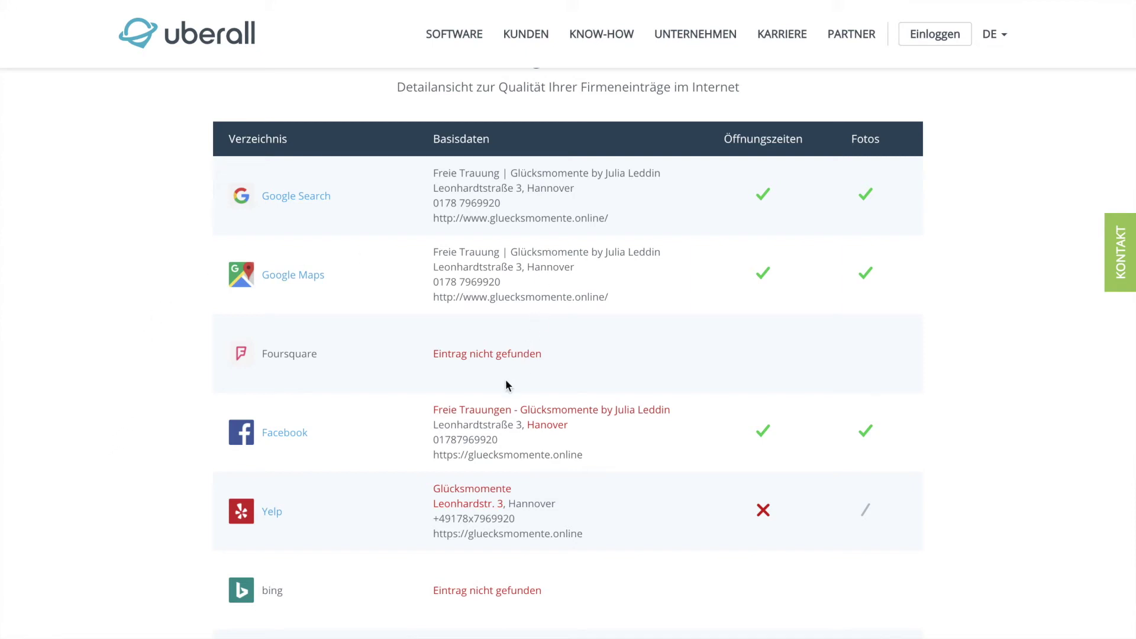
scroll(403, 396, down, 1)
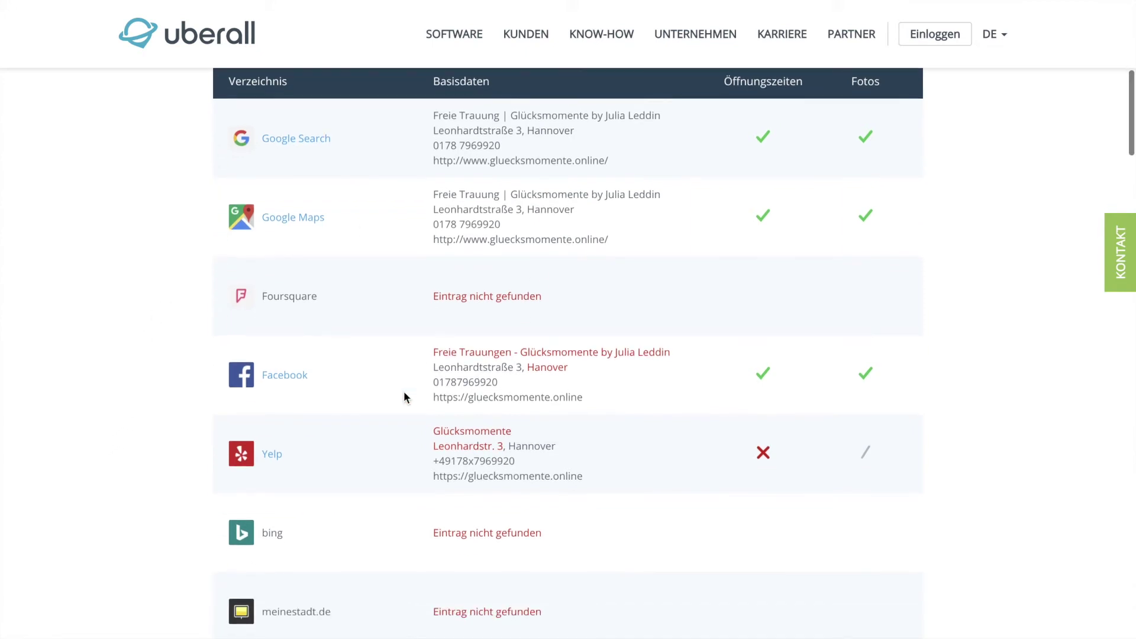
scroll(404, 396, down, 6)
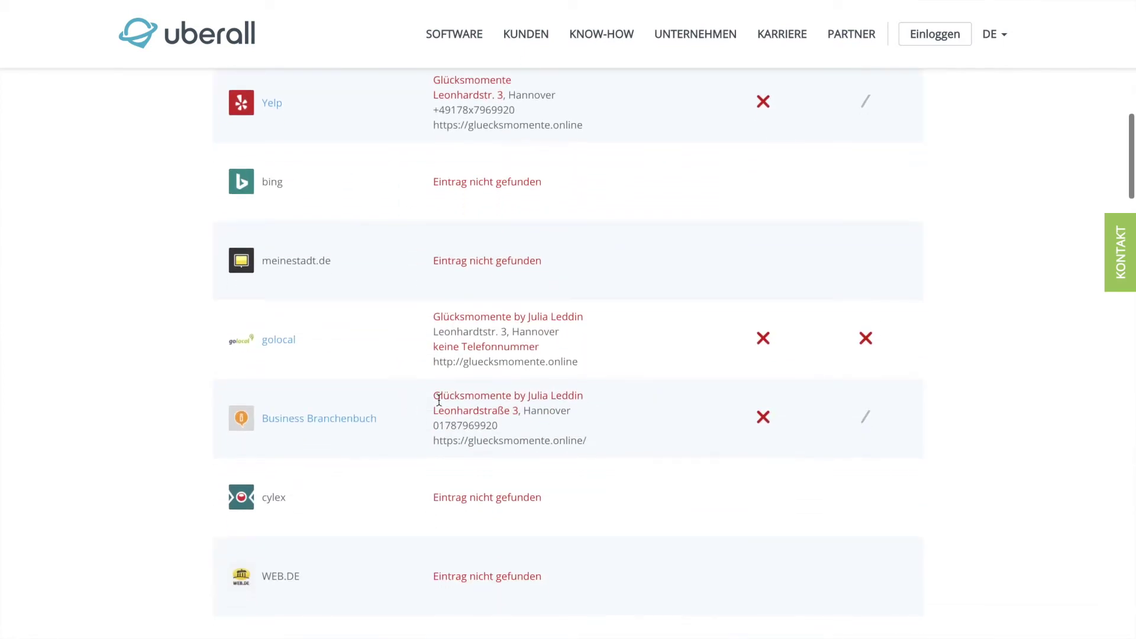
Step: Highlight the business name in the golocal entry and the city spelling "Hanover" in the Facebook entry
drag(432, 318, 611, 324)
click(605, 361)
scroll(605, 361, up, 5)
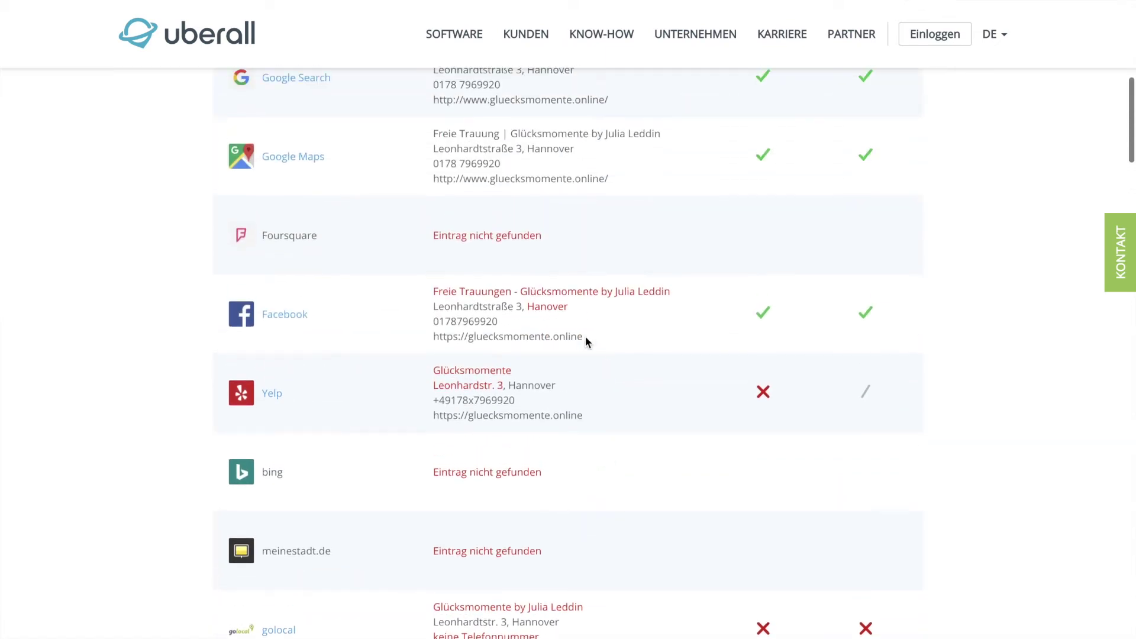
drag(528, 306, 568, 306)
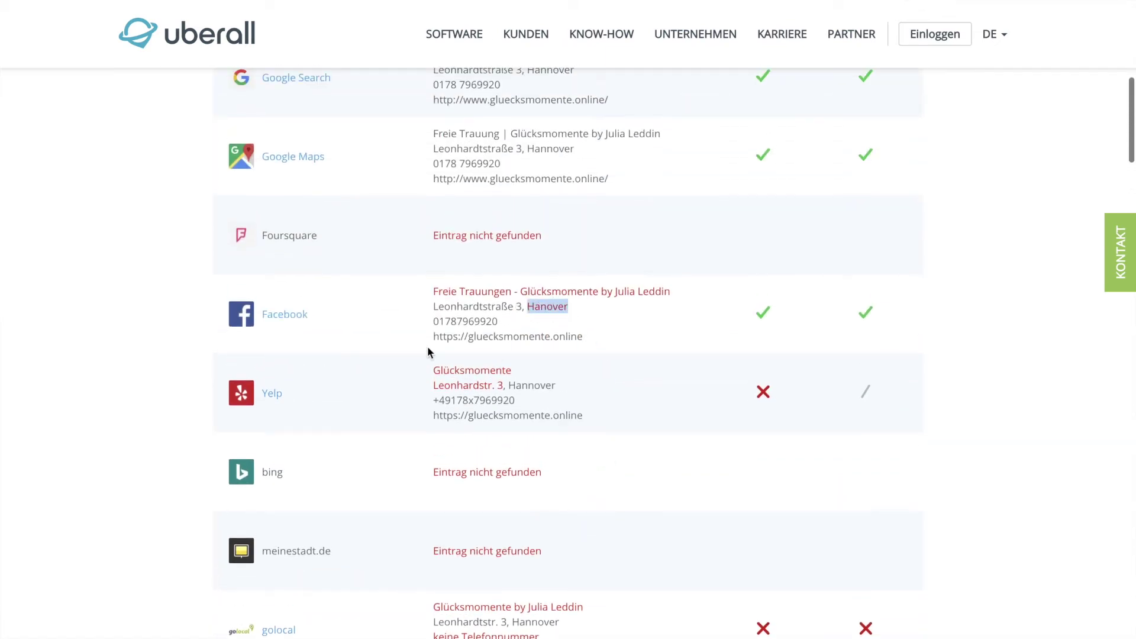
click(161, 325)
scroll(169, 322, up, 2)
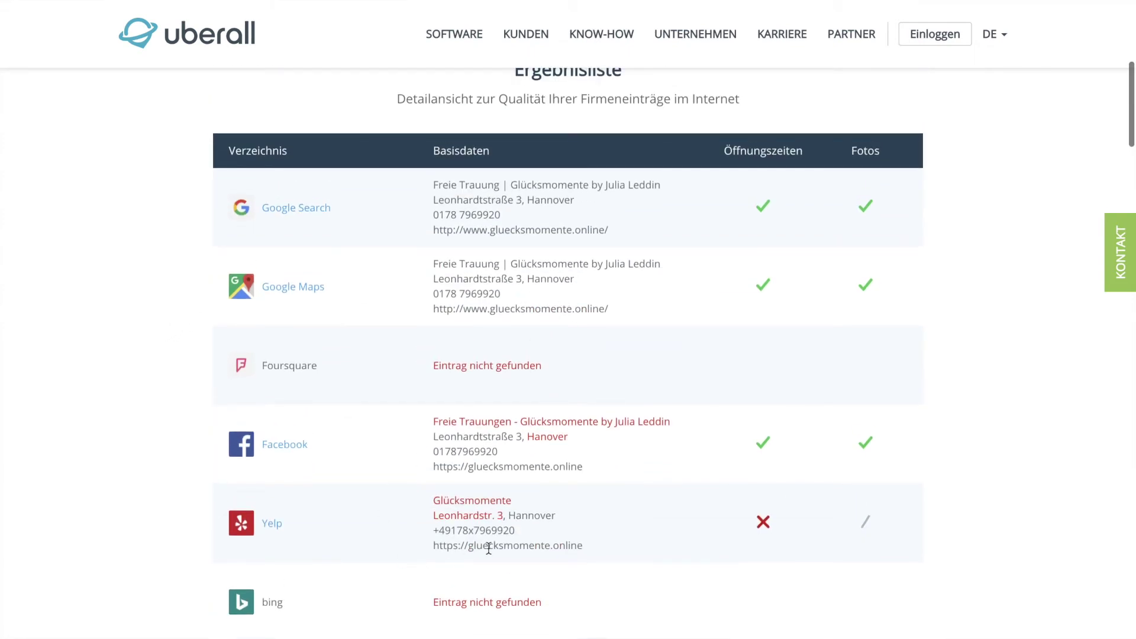
Step: Compare the phone number formats of the Yelp, Facebook and Google Maps entries by highlighting each number
drag(457, 531, 497, 531)
drag(444, 449, 489, 450)
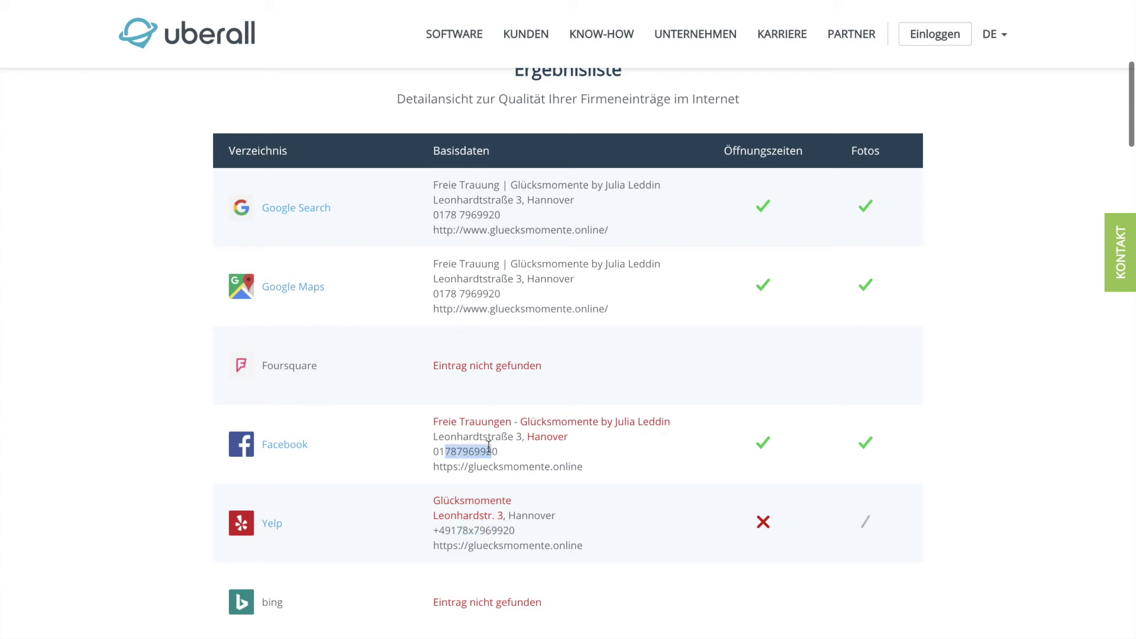
drag(439, 294, 480, 294)
drag(451, 531, 509, 531)
Step: Highlight the "Eintrag nicht gefunden" notes for bing and meinestadt.de and return to the report's summary chart
scroll(364, 495, down, 3)
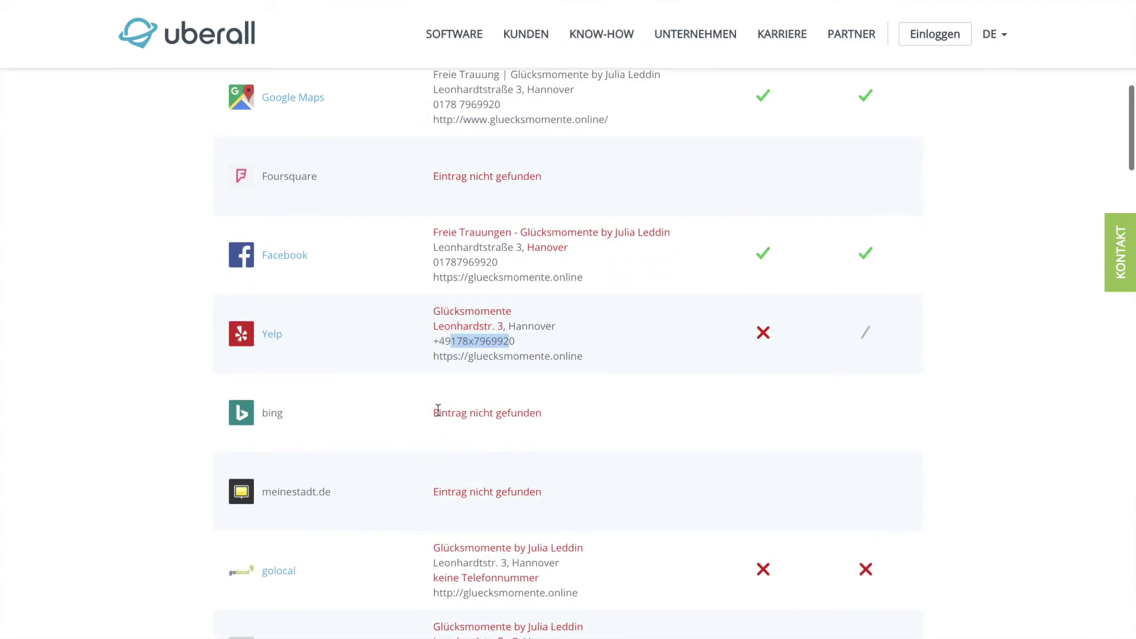
drag(434, 413, 611, 418)
drag(565, 501, 399, 494)
scroll(412, 443, down, 5)
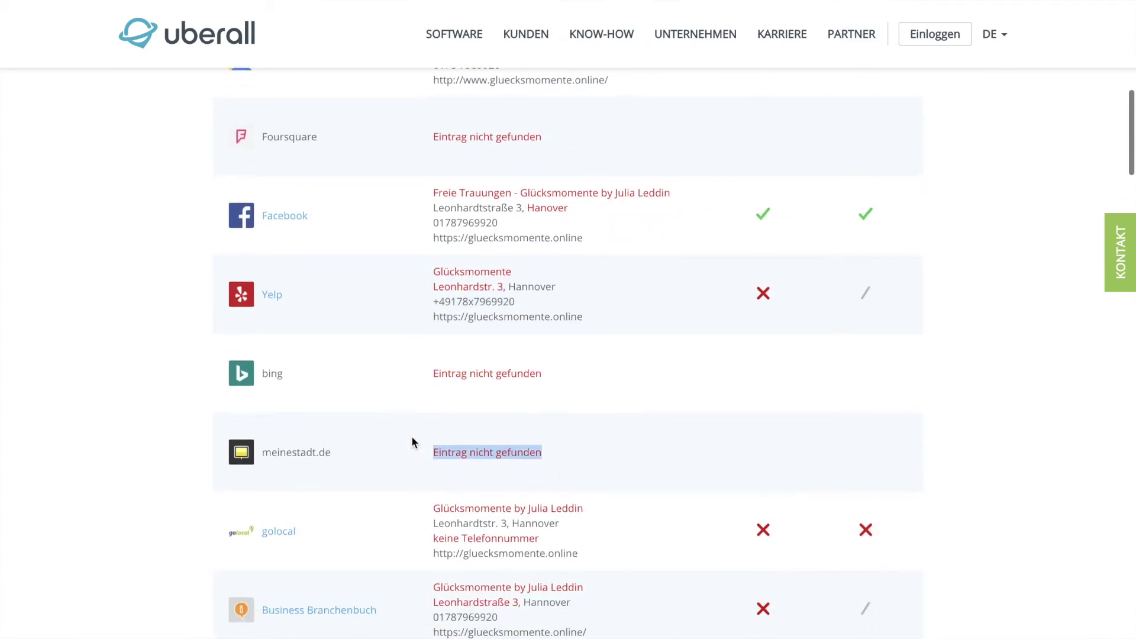
scroll(412, 440, up, 20)
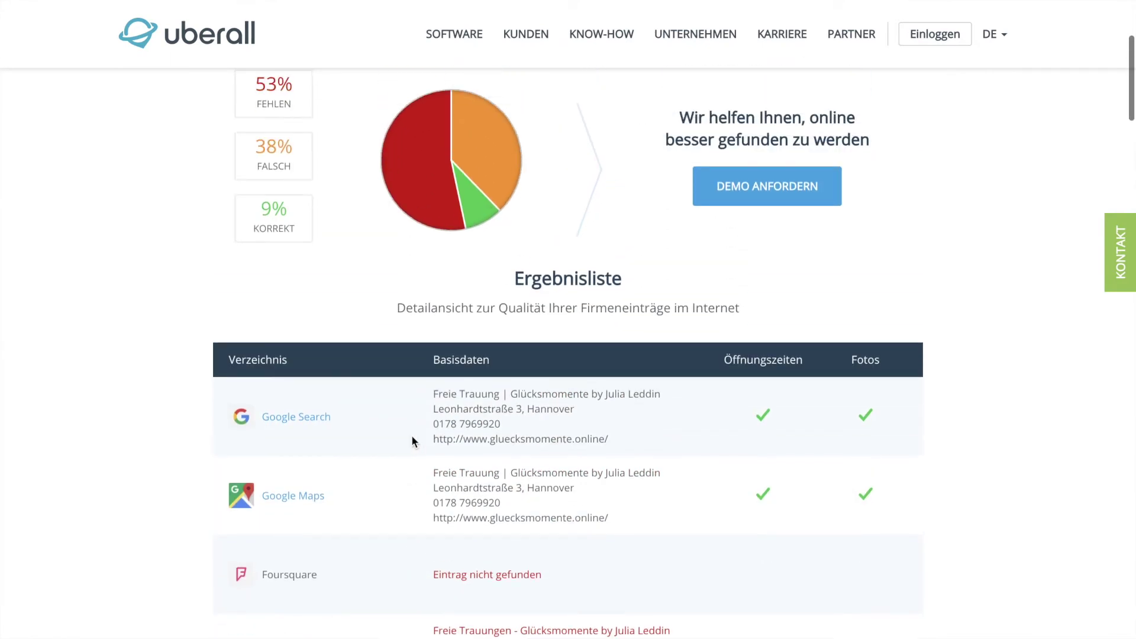